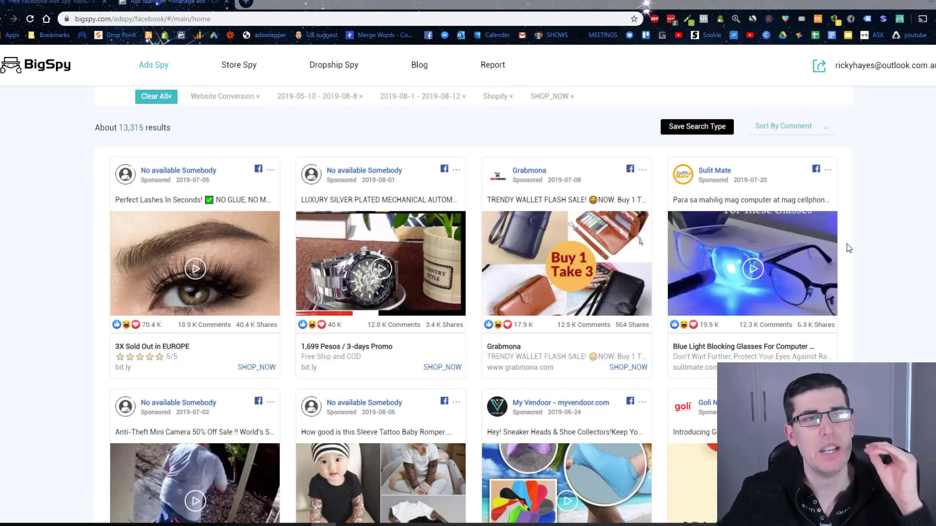
- Review the ad search filters and inspect the 2019-08-01 to 2019-08-12 date range calendar without changing it
scroll(6, 245, "up", 2)
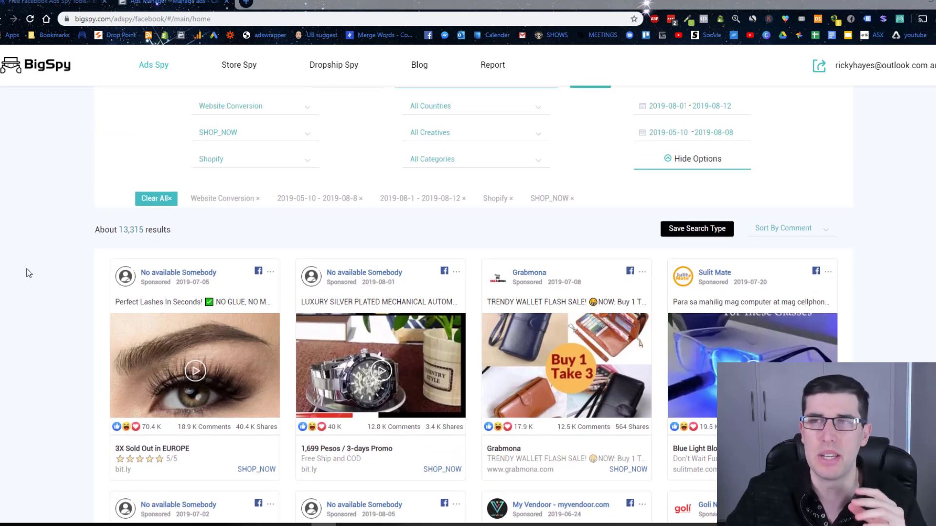
scroll(29, 273, "up", 1)
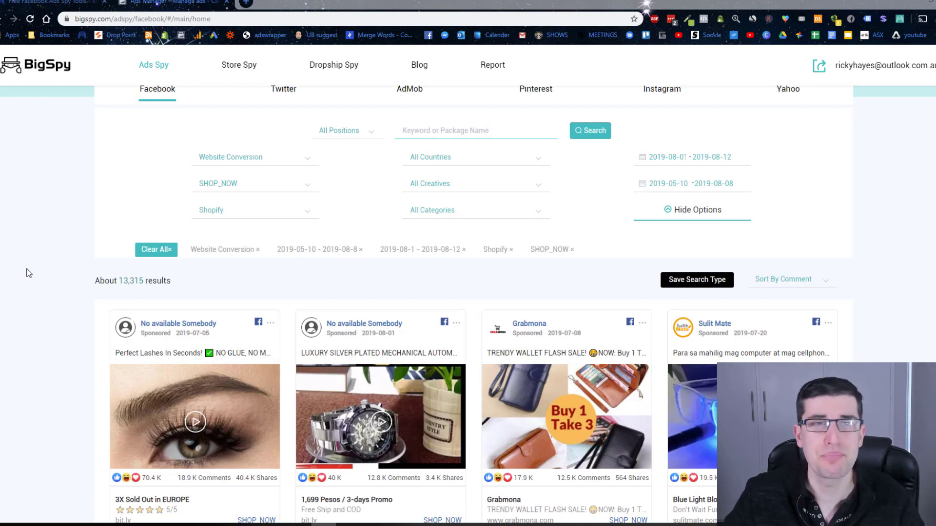
scroll(43, 252, "up", 1)
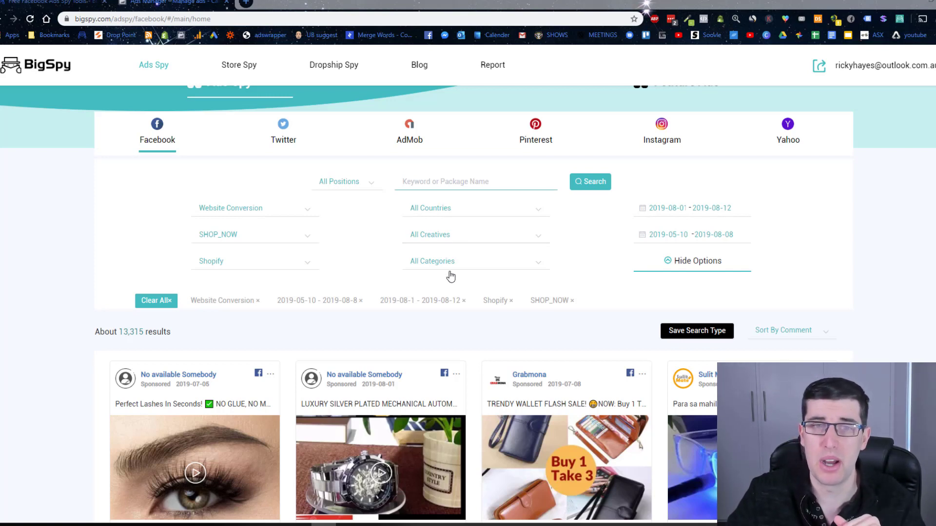
left_click(676, 203)
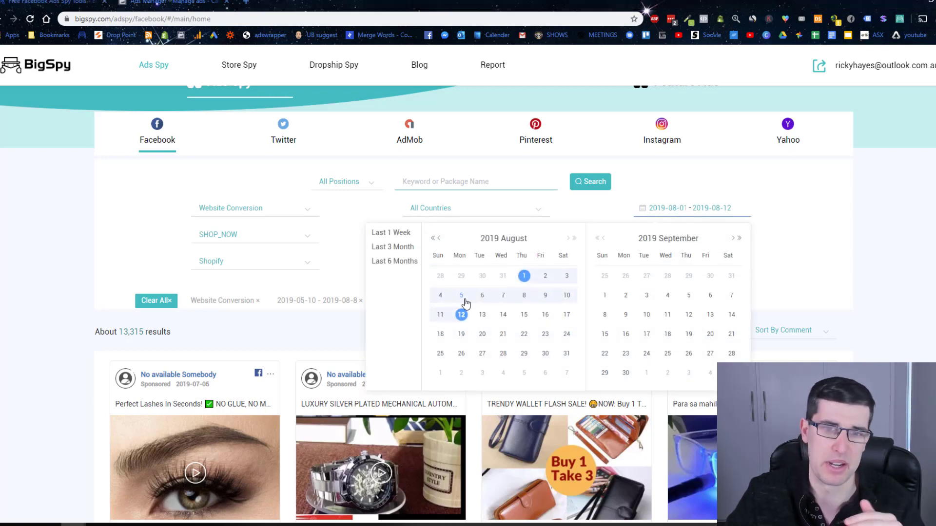
left_click(898, 211)
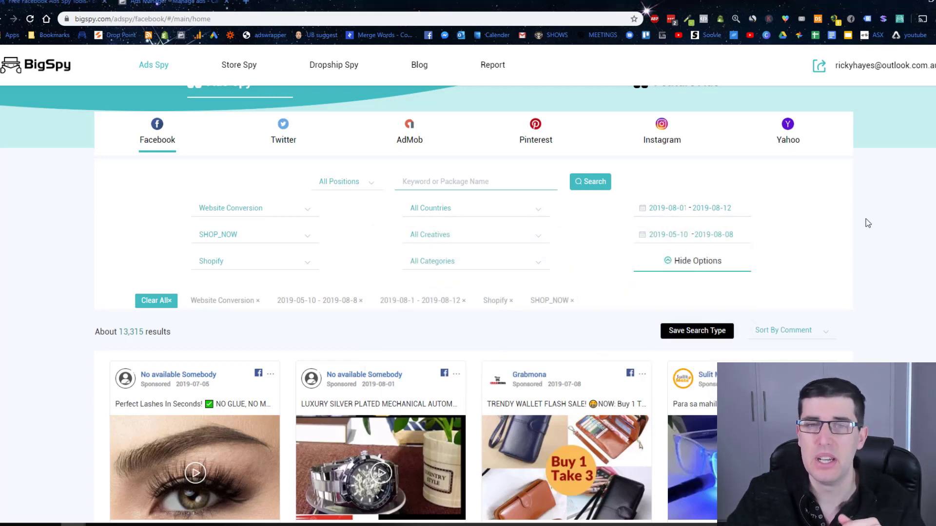
- Check the sorting options for the ad results and save the current filter combination as a search
left_click(767, 336)
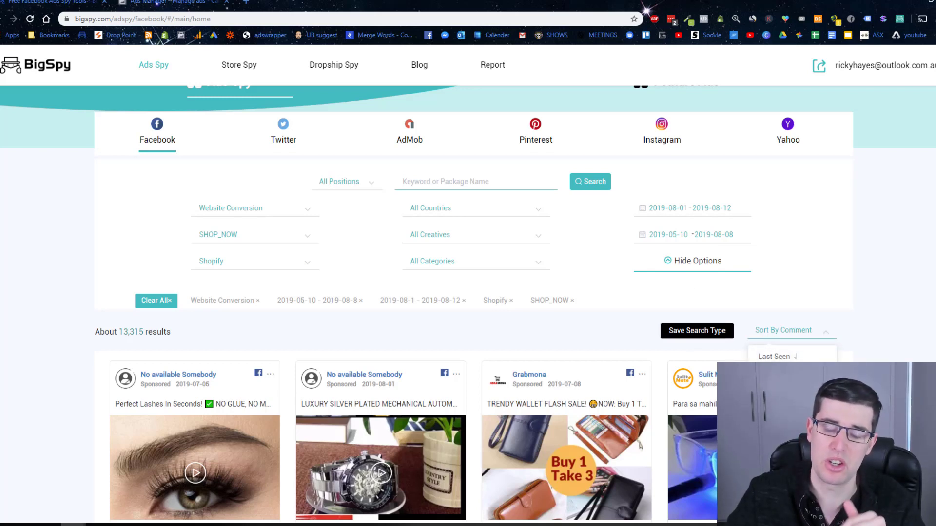
left_click(900, 334)
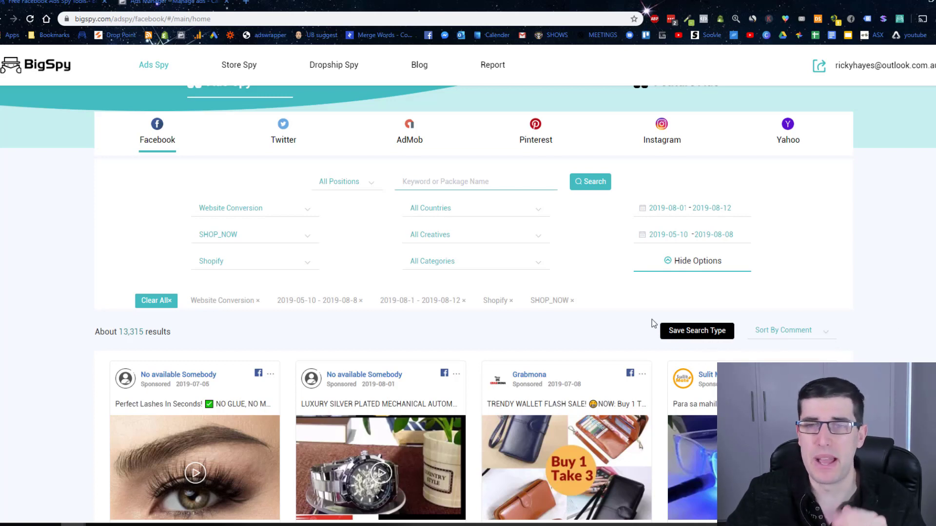
left_click(797, 332)
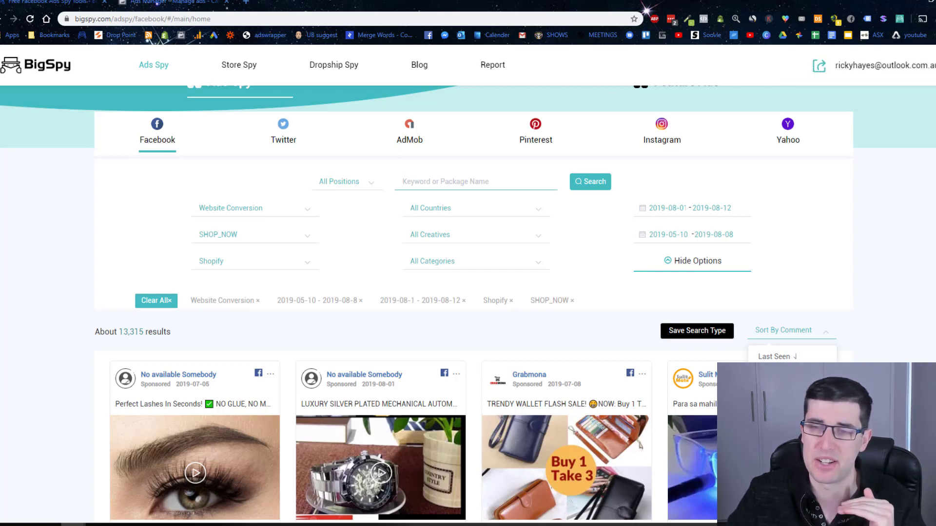
left_click(629, 325)
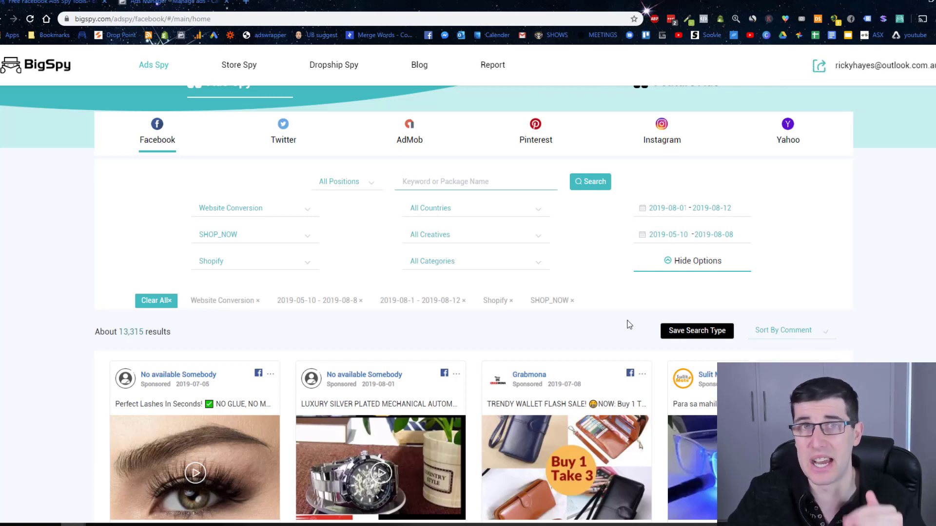
left_click(684, 332)
- Open the Save The Bees honeycomb heart necklace ad from the results and download its creative image
scroll(406, 251, "down", 5)
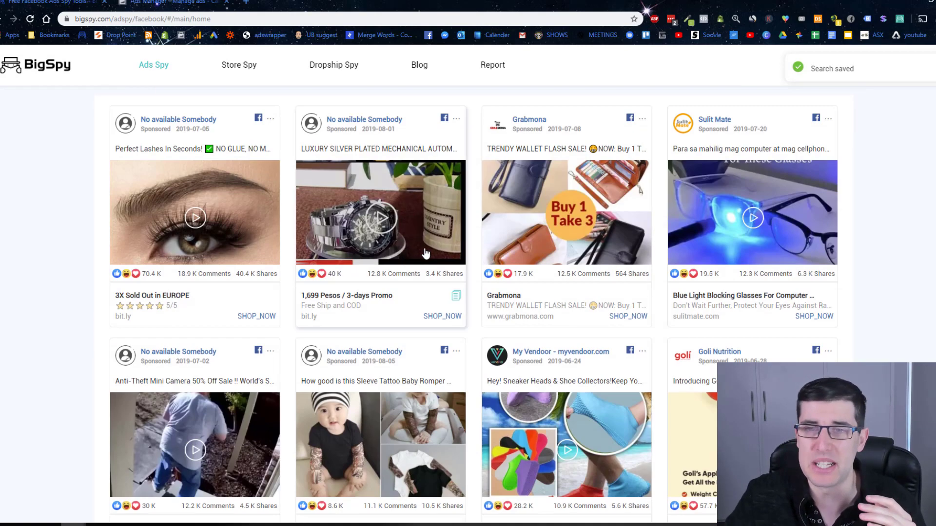
scroll(778, 270, "down", 4)
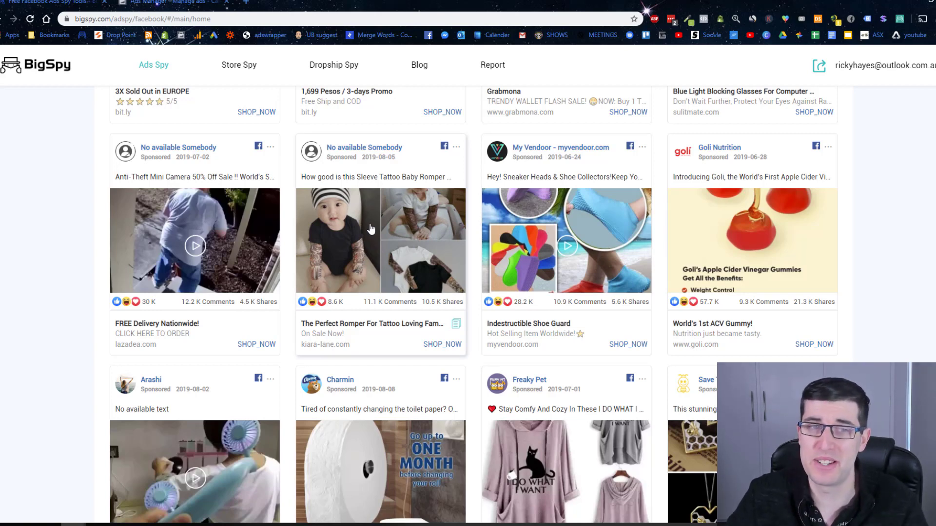
scroll(656, 285, "down", 3)
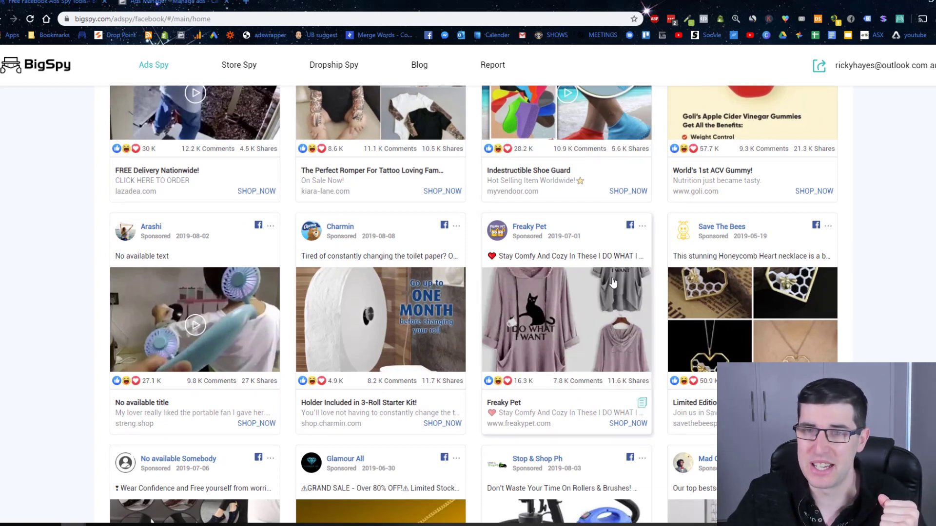
left_click(770, 331)
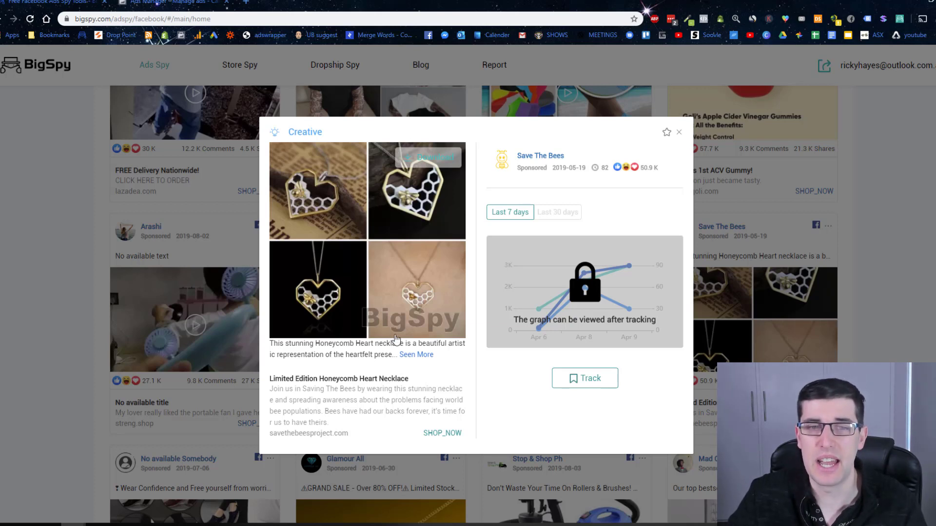
mouse_move(429, 173)
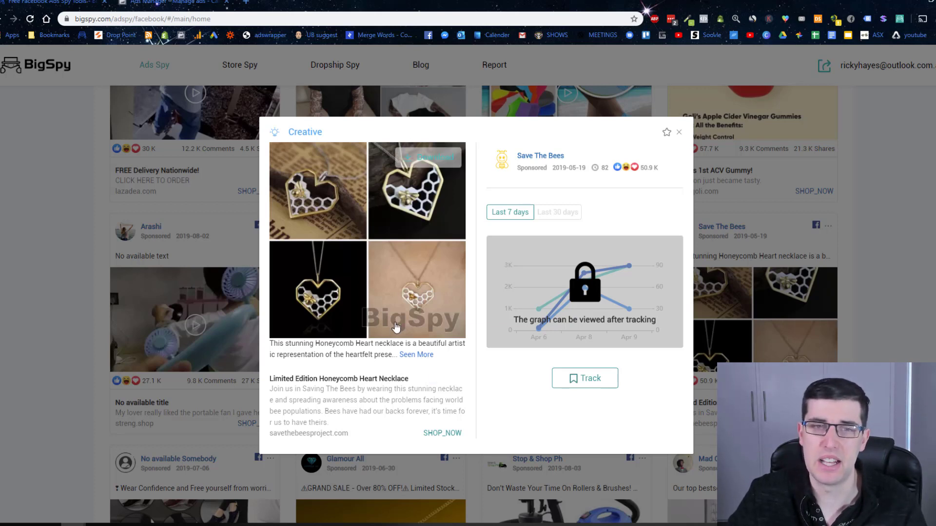
left_click(434, 160)
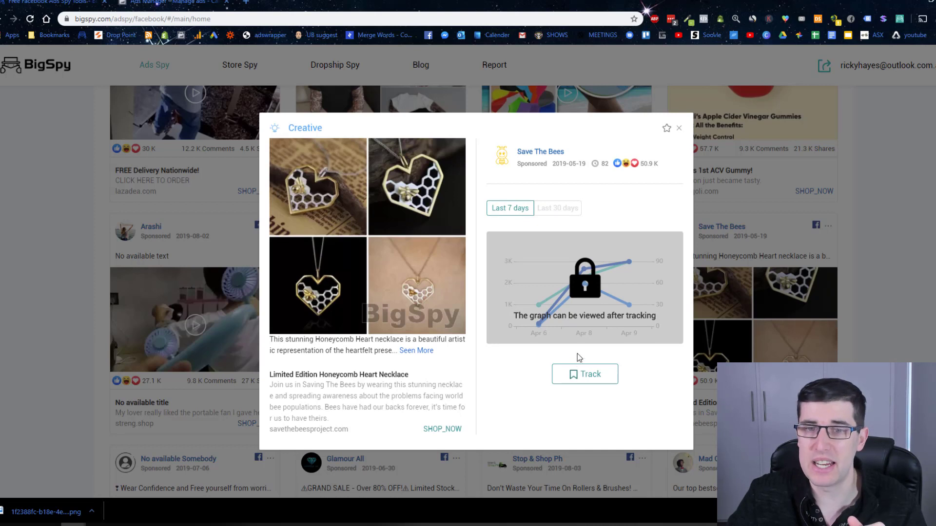
- Track the honeycomb necklace ad and show its engagement graph for the last 30 days
left_click(579, 377)
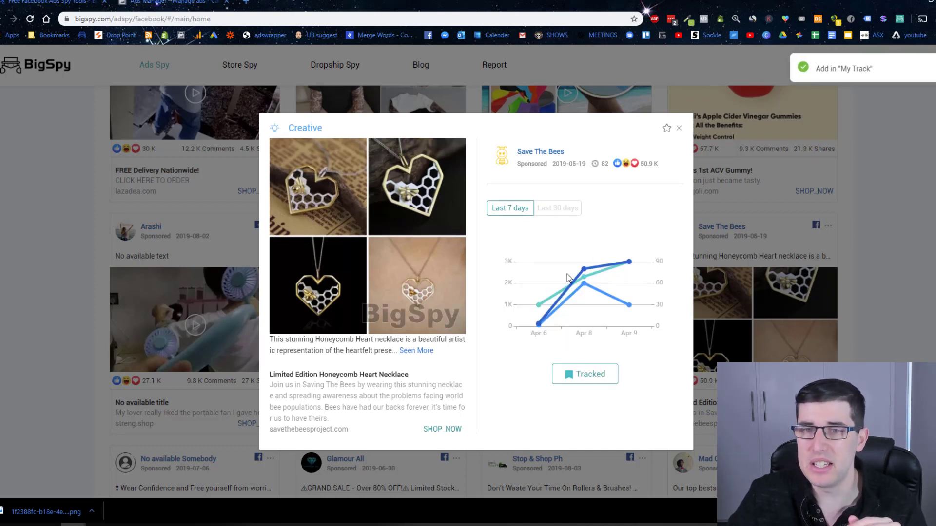
left_click(565, 214)
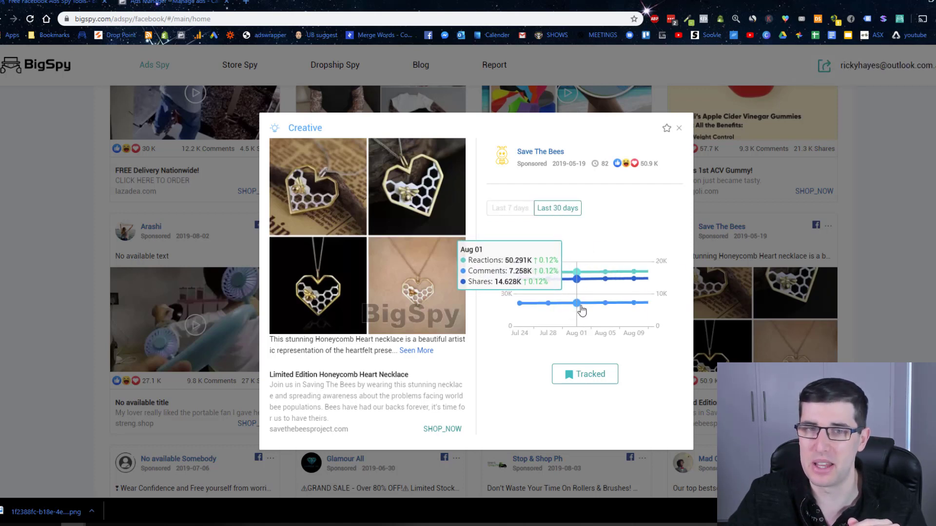
mouse_move(593, 307)
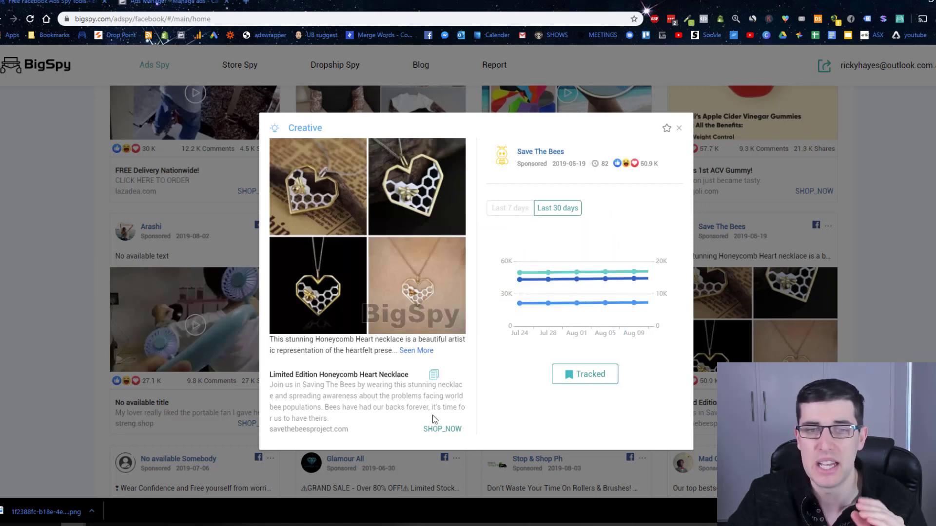
- Examine the honeycomb necklace's store page from the ad link, dismiss the newsletter offer, and close the page and ad details
left_click(444, 430)
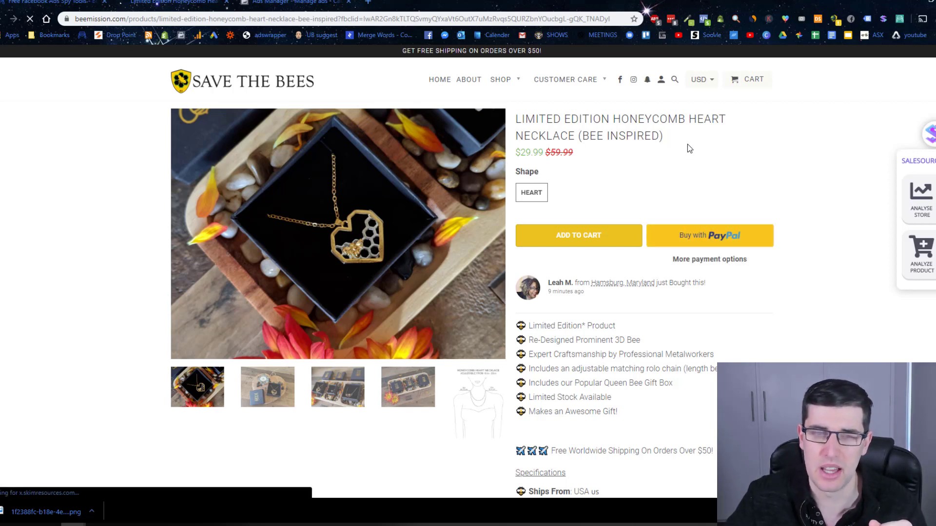
scroll(782, 241, "down", 3)
scroll(784, 241, "down", 10)
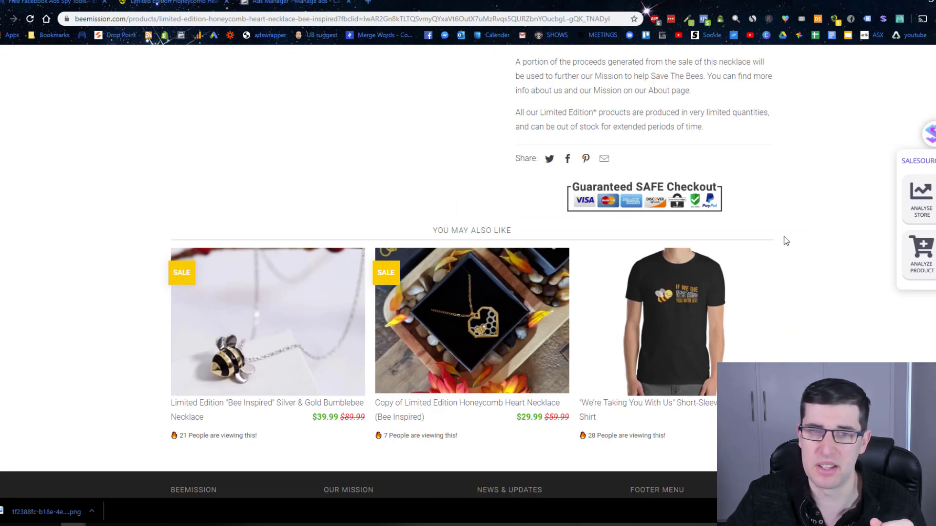
scroll(784, 241, "up", 14)
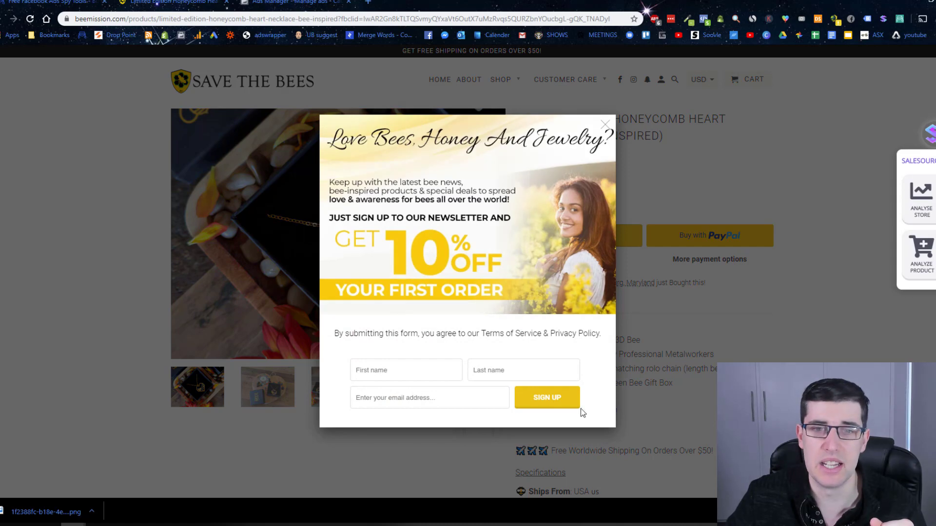
left_click(604, 124)
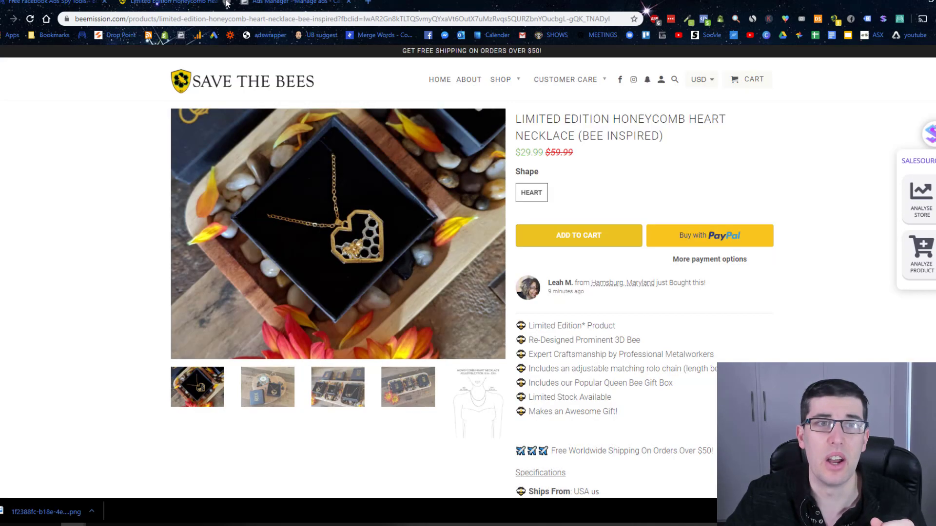
left_click(96, 3)
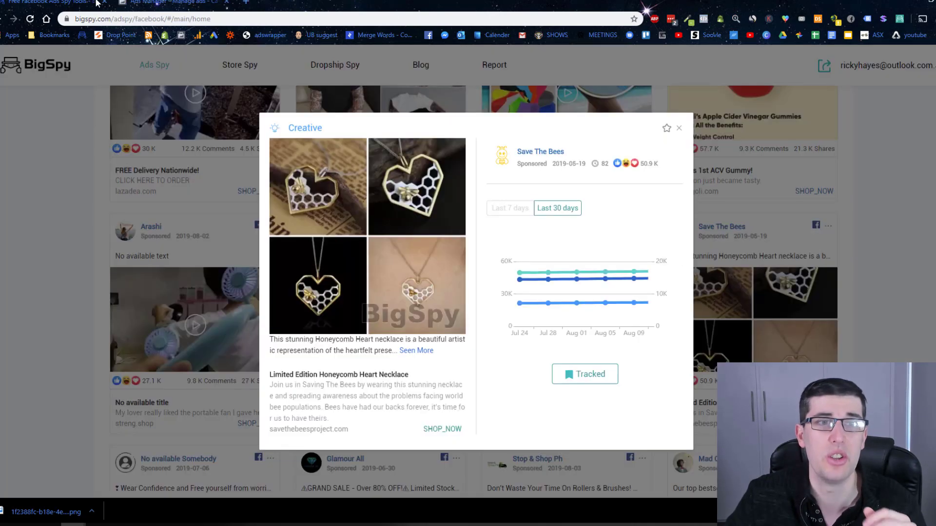
left_click(681, 130)
- Browse the remaining ads on the first results page and go to results page 5
scroll(652, 244, "down", 4)
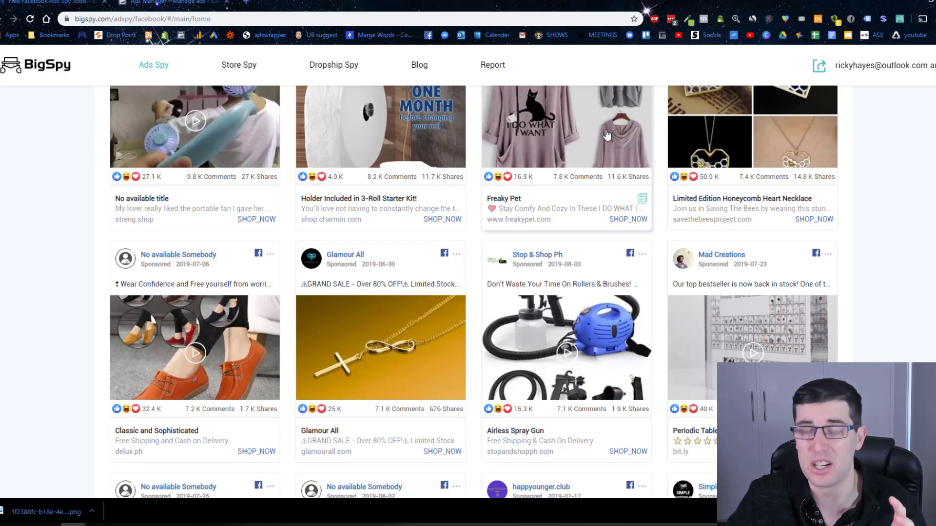
scroll(607, 135, "up", 1)
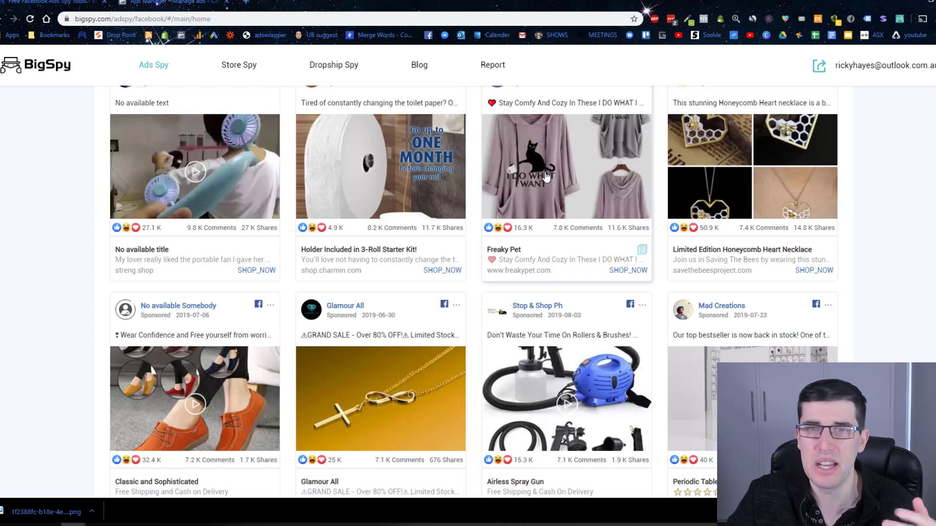
scroll(545, 177, "down", 6)
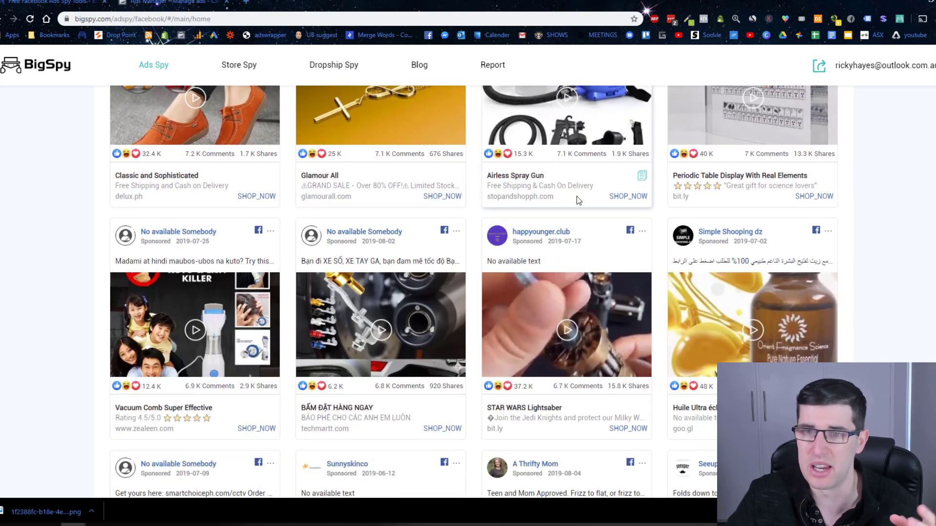
scroll(918, 290, "down", 6)
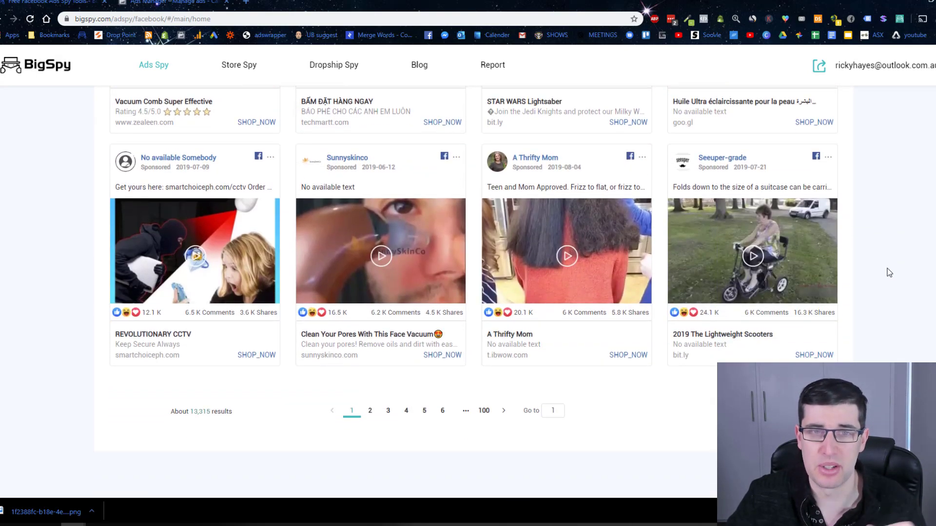
left_click(424, 411)
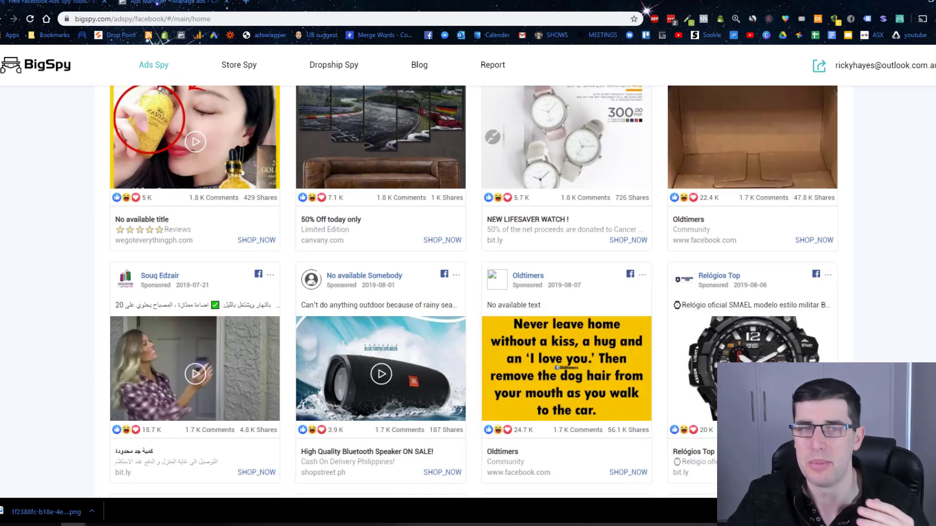
- Open the 3angryshibas plush ad further down the results and mark it as a favourite
scroll(879, 283, "down", 3)
scroll(472, 291, "down", 2)
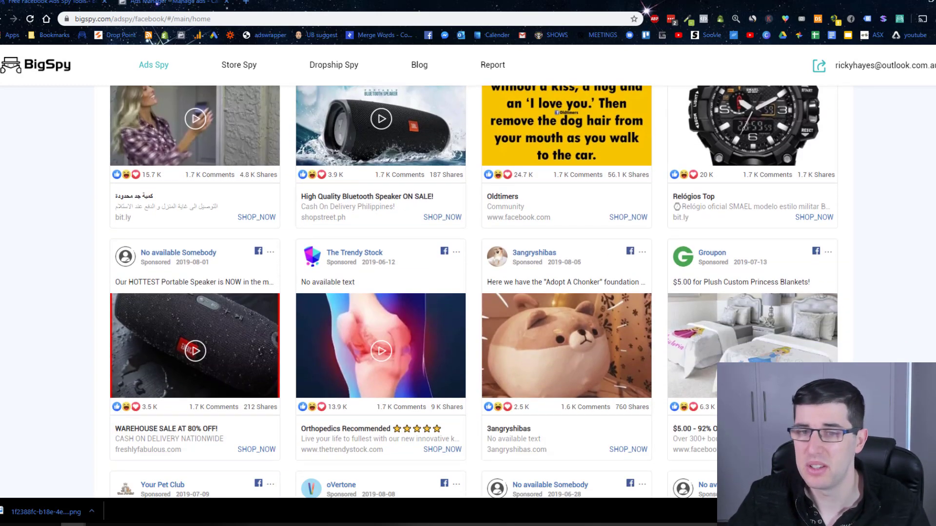
scroll(919, 276, "down", 1)
left_click(561, 292)
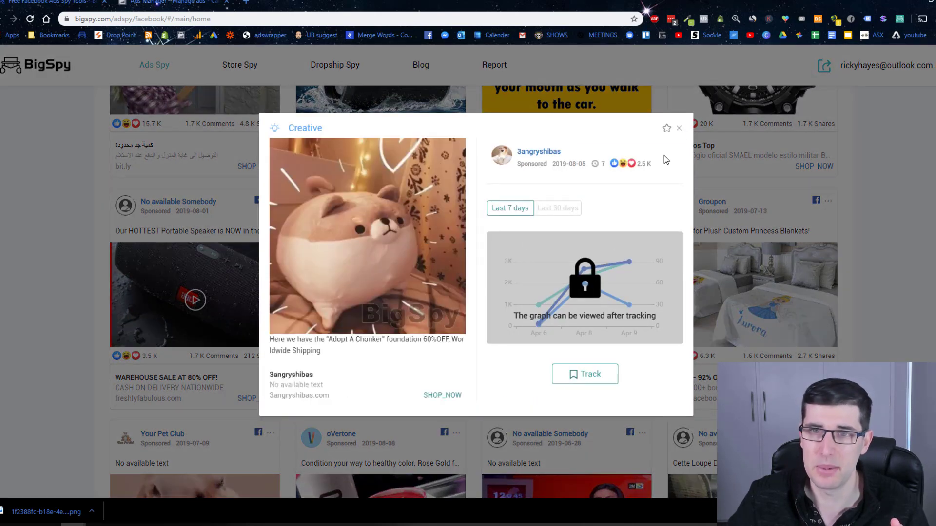
left_click(666, 128)
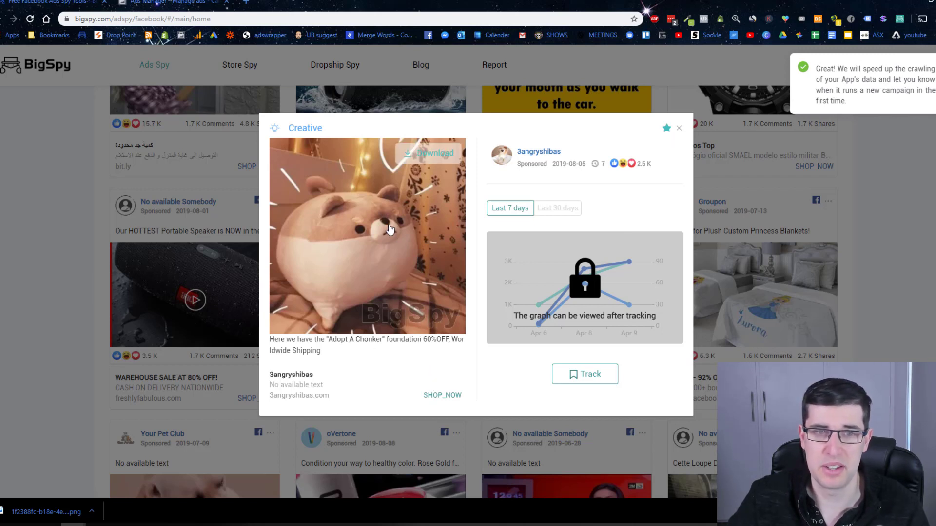
- Examine the Angry Shiba's Pillows product page from the ad link, and close the page and the ad details
left_click(439, 396)
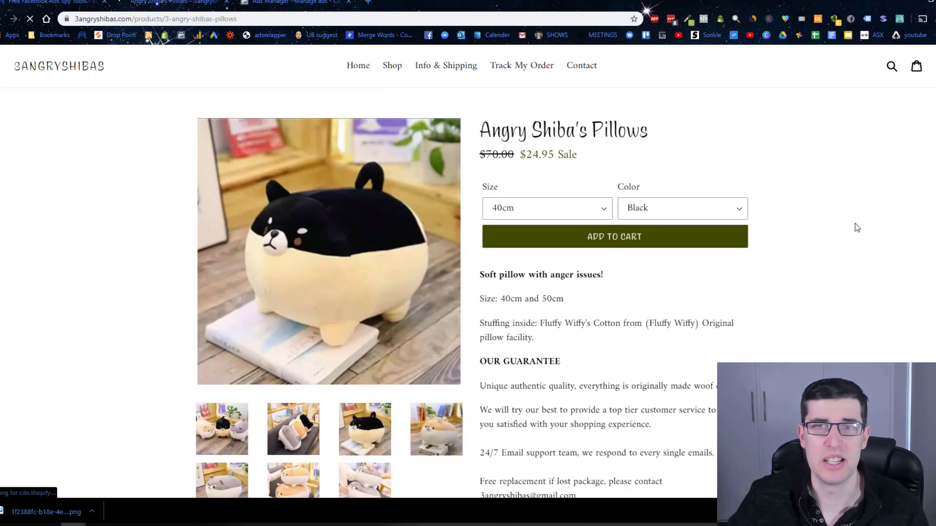
scroll(854, 202, "down", 2)
scroll(854, 203, "up", 2)
scroll(854, 203, "down", 10)
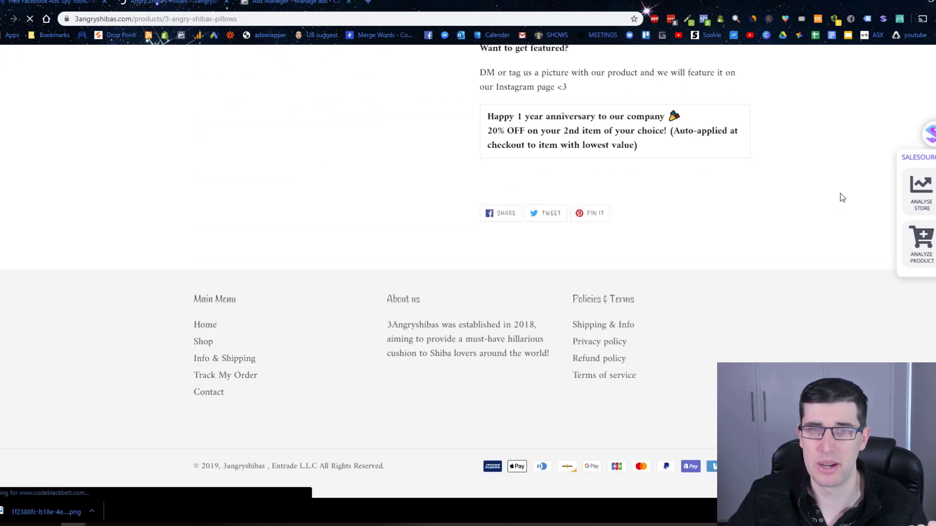
scroll(842, 197, "up", 10)
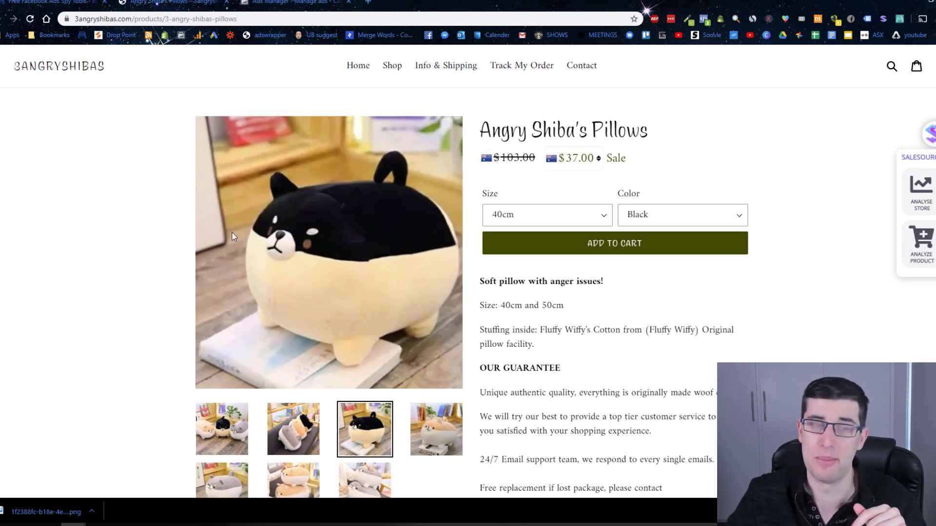
left_click(227, 2)
left_click(678, 128)
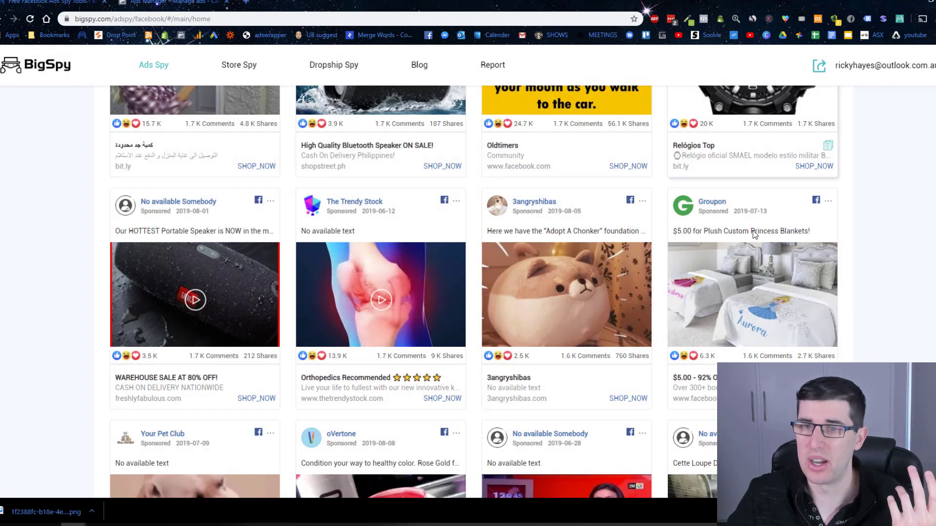
- Browse the remaining ads on results page 5 and return to the search filters above the results
scroll(791, 247, "down", 4)
scroll(792, 247, "down", 5)
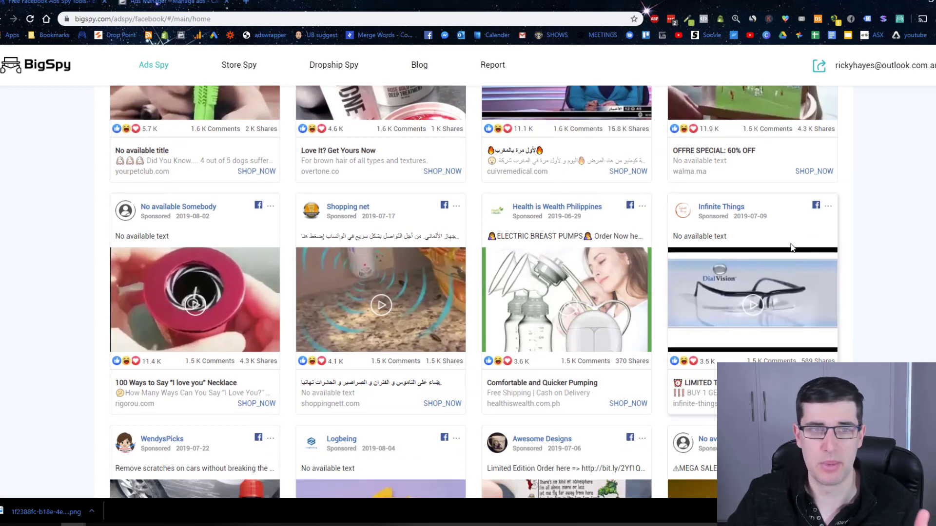
scroll(791, 247, "down", 5)
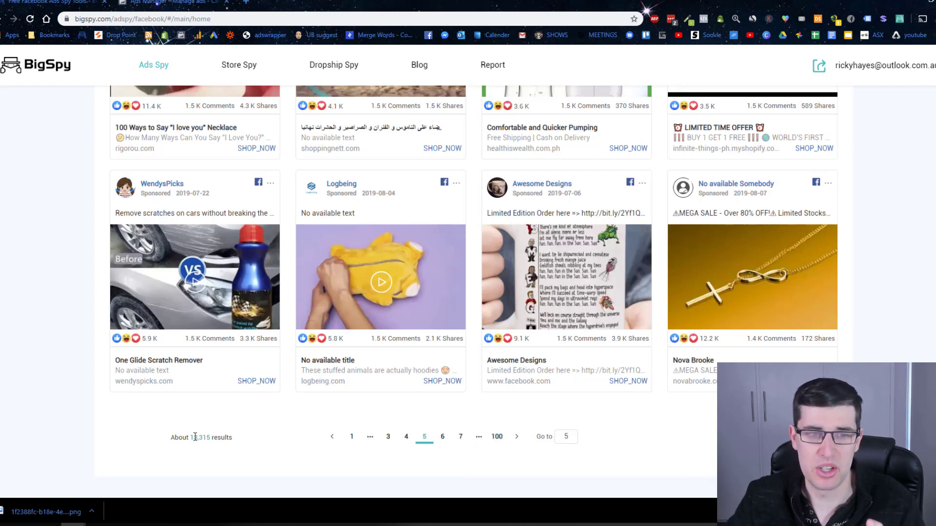
scroll(453, 385, "up", 20)
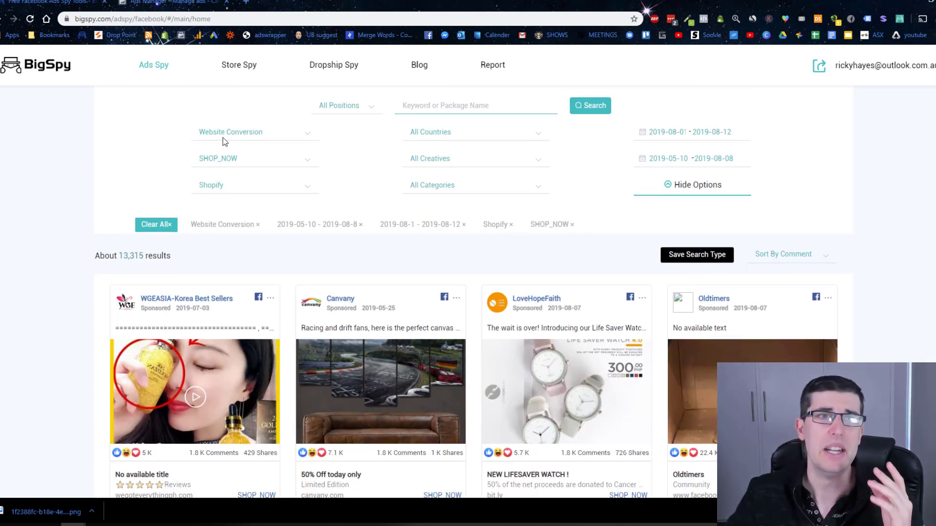
- Switch to Facebook Ads Manager and start a new campaign in Quick Creation mode
left_click(177, 3)
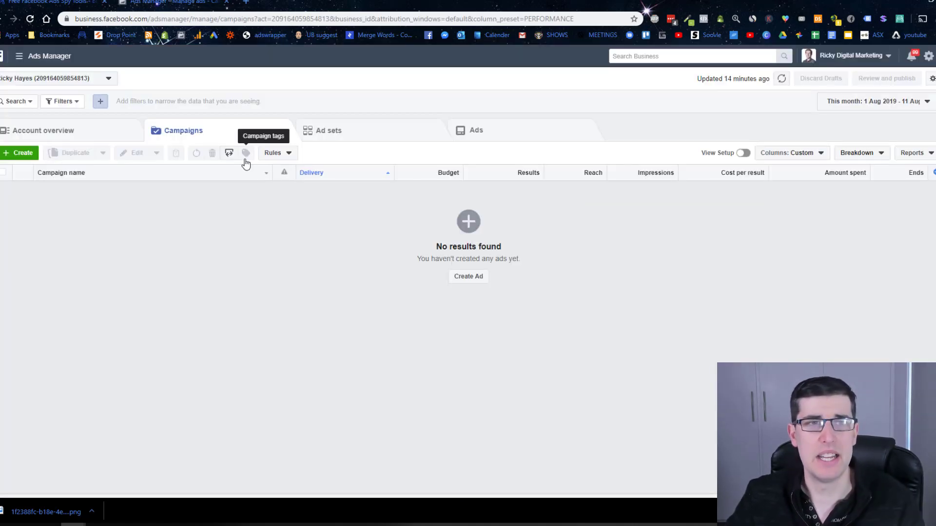
left_click(19, 154)
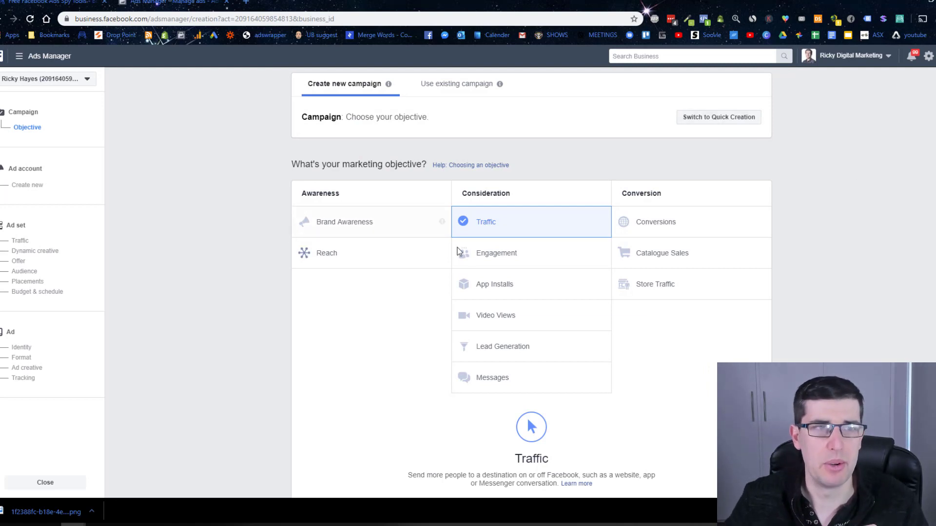
scroll(578, 385, "down", 3)
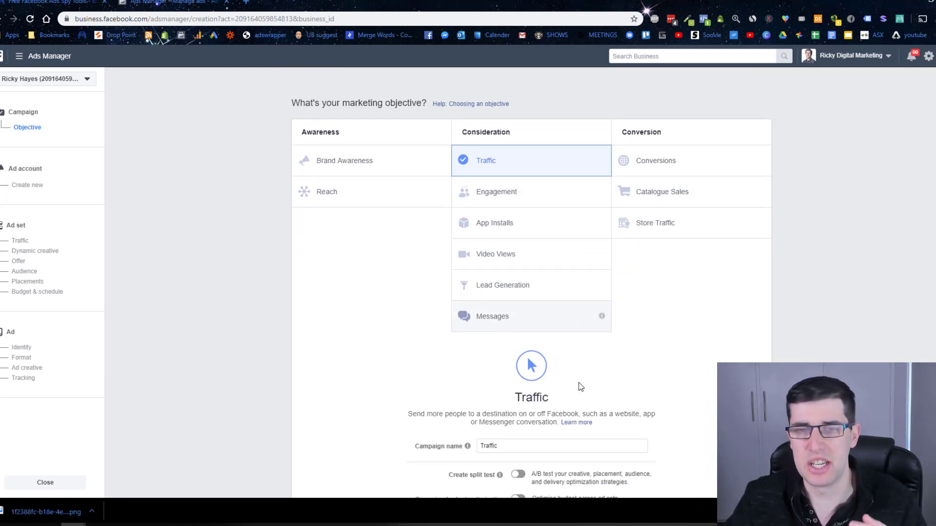
scroll(727, 144, "up", 3)
left_click(724, 120)
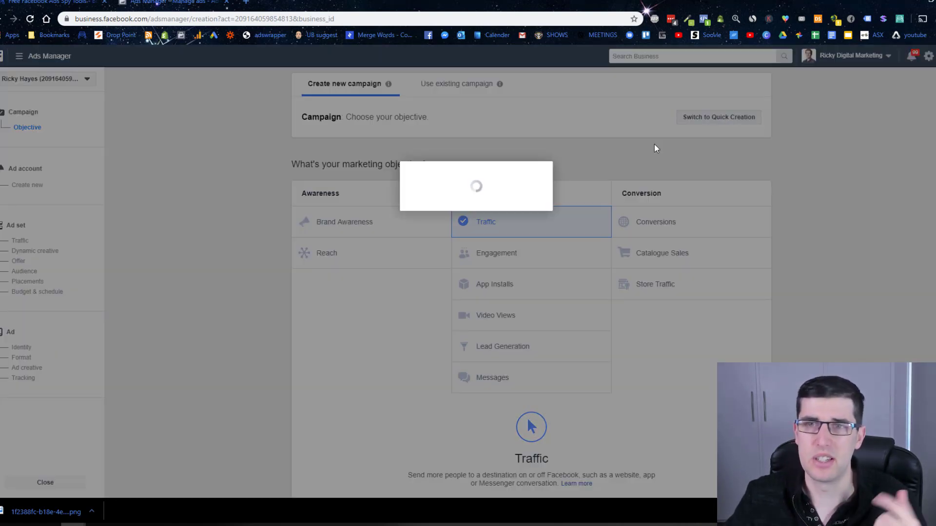
left_click(548, 233)
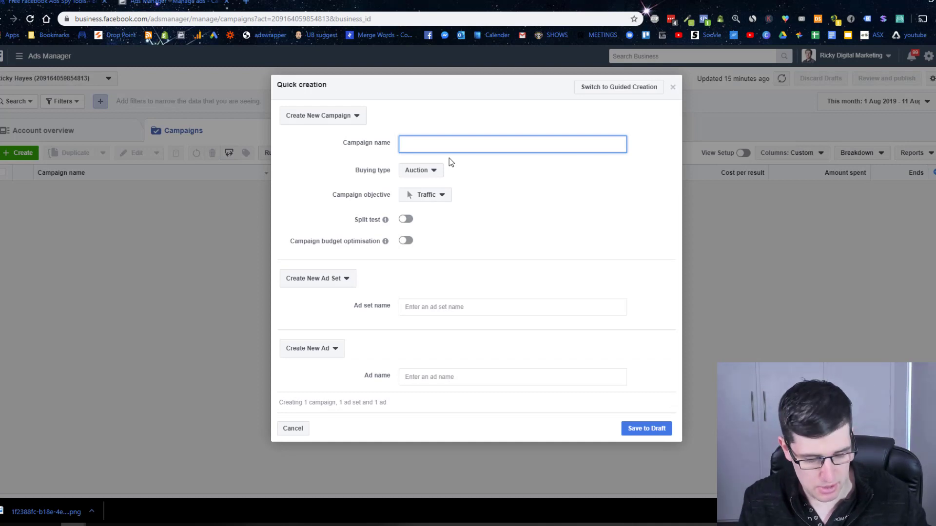
- Name the new campaign "CBO - Bee Necklace" and set its objective to Conversions
type("CBO - ")
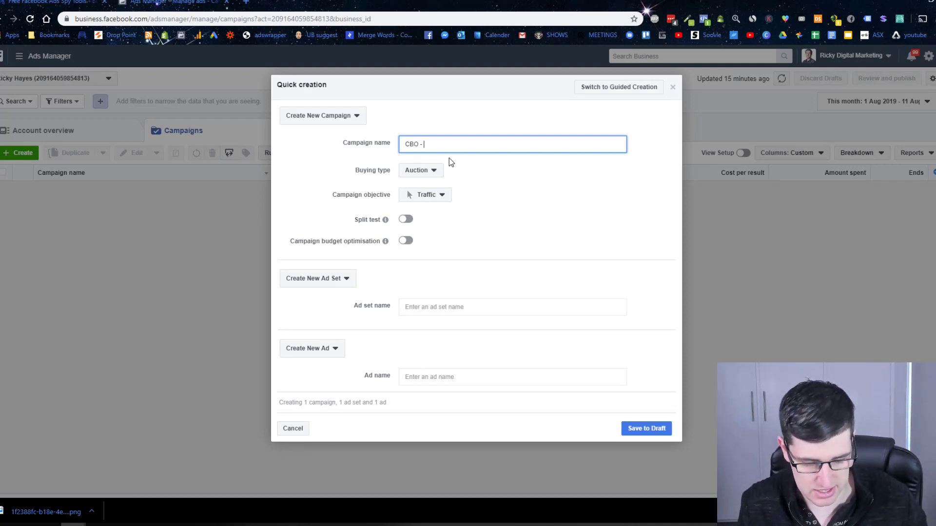
type("Bee")
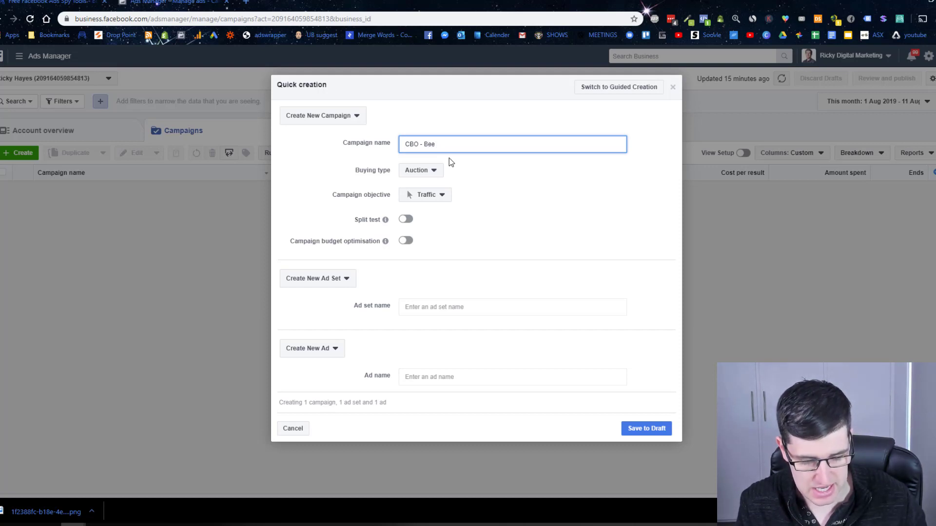
type(" Necklace")
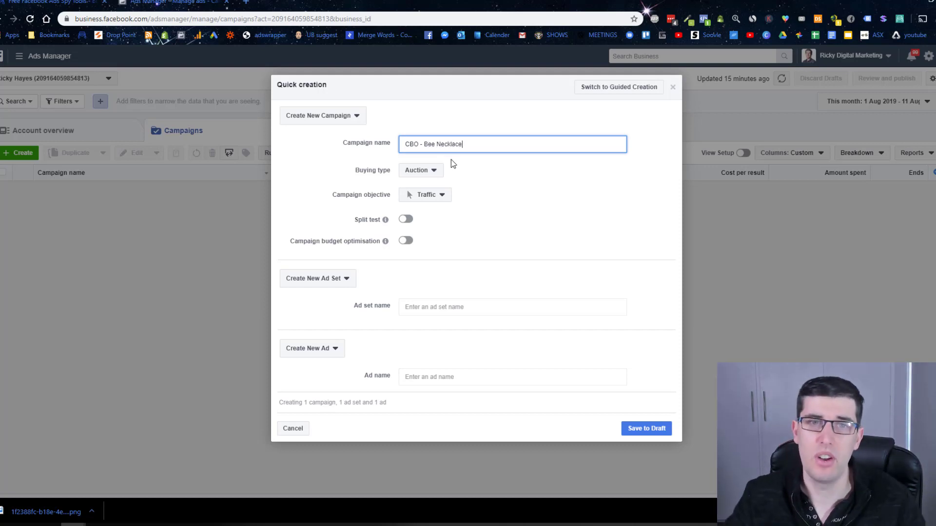
left_click(429, 195)
left_click(433, 406)
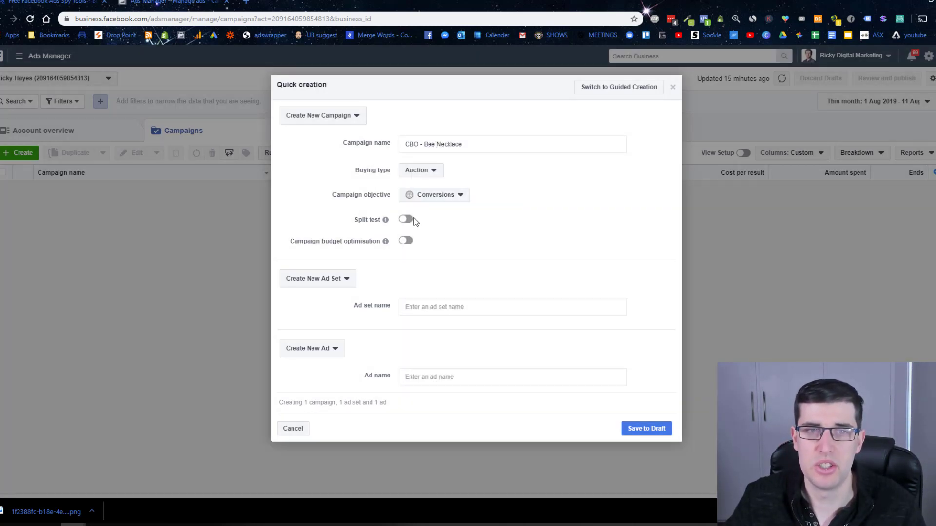
- Enable campaign budget optimisation and set the daily campaign budget to $50
left_click(406, 241)
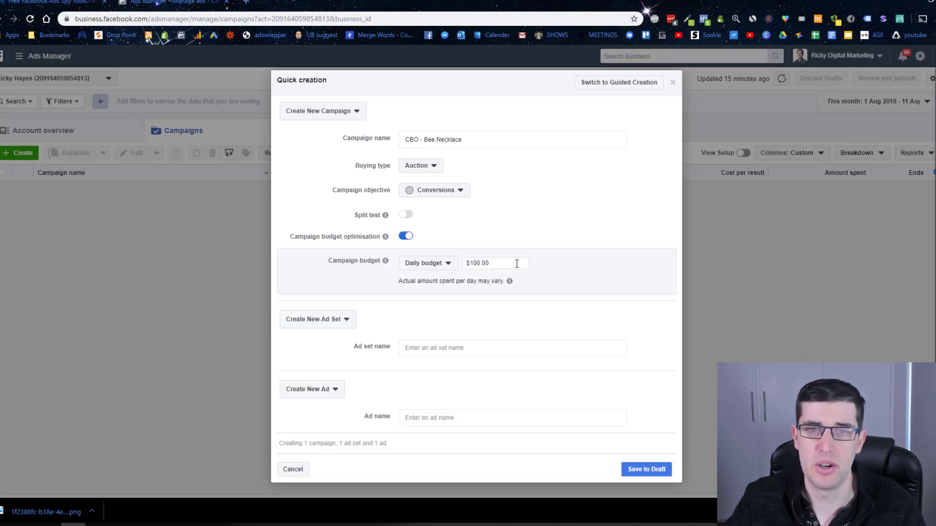
left_click_drag(517, 263, 374, 261)
type("50")
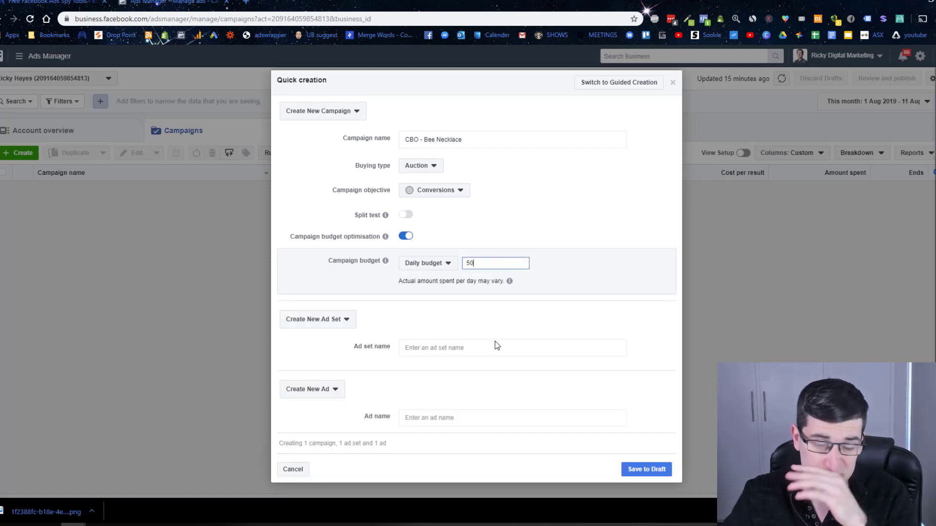
- Name both the ad set and the ad "1" and save the new campaign to draft
left_click(472, 352)
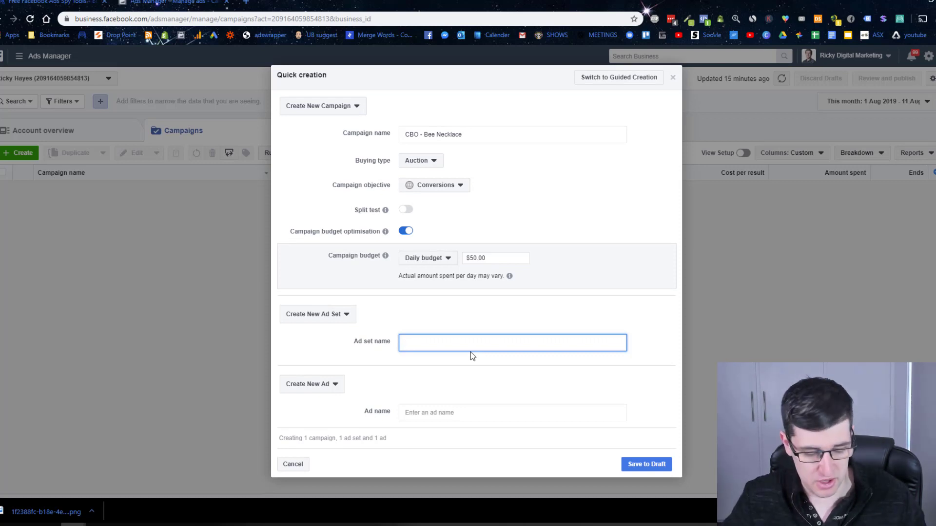
type("1")
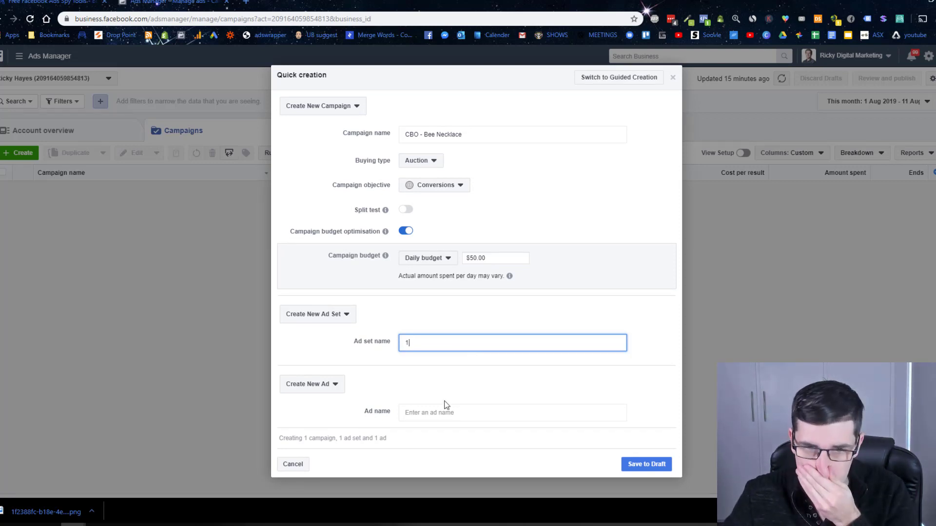
left_click(432, 411)
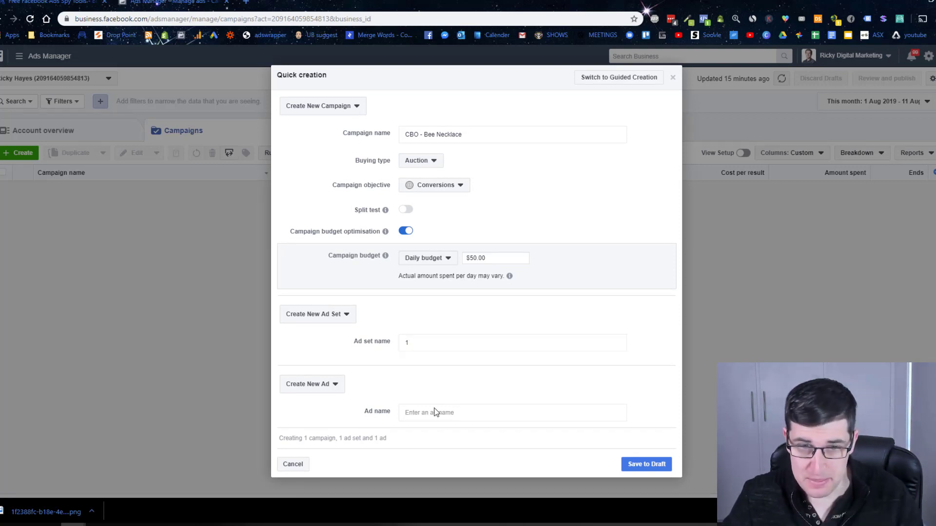
left_click(642, 466)
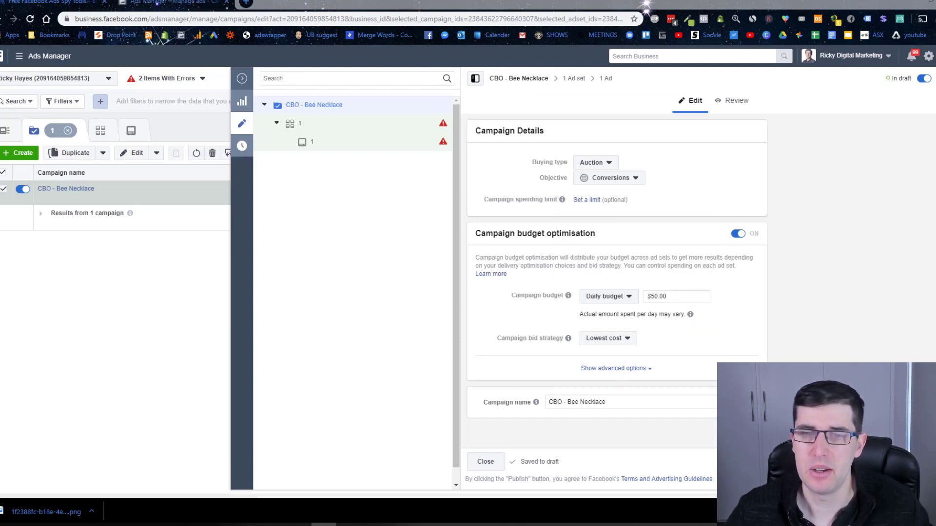
left_click(750, 402)
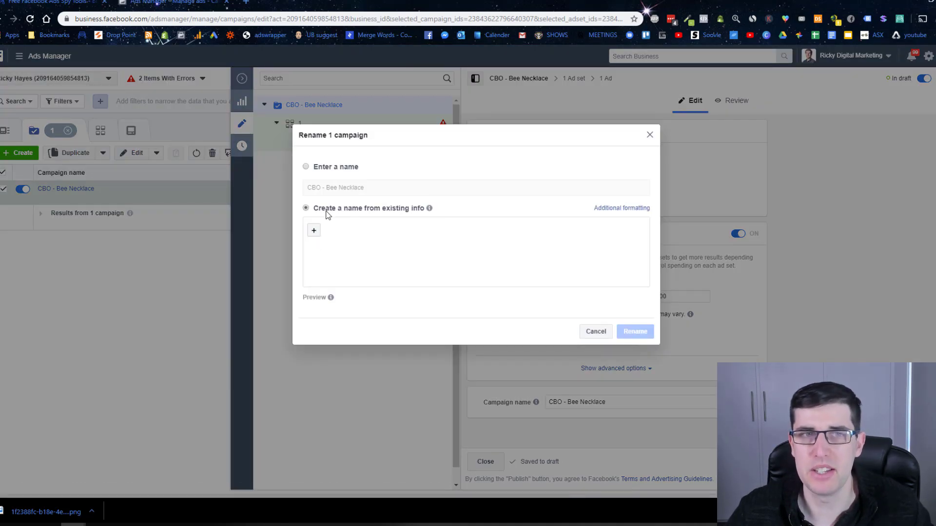
left_click(314, 231)
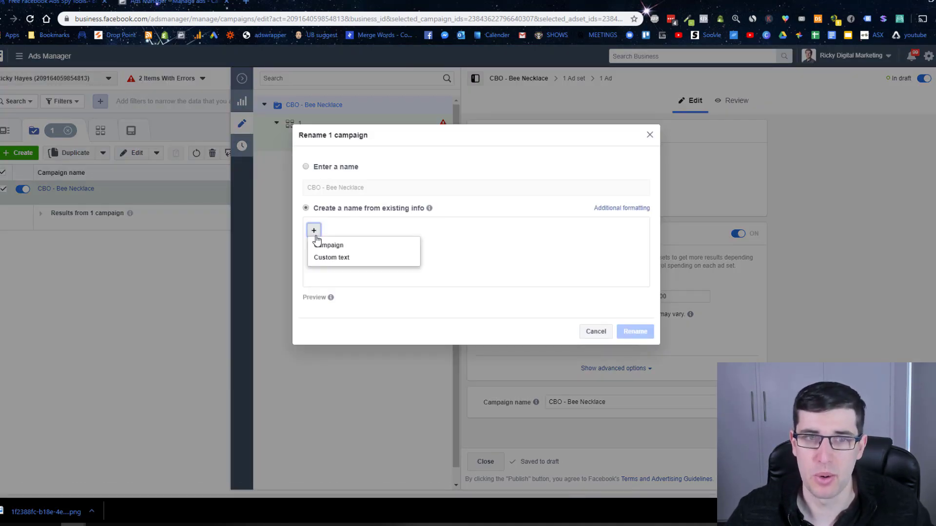
left_click(358, 253)
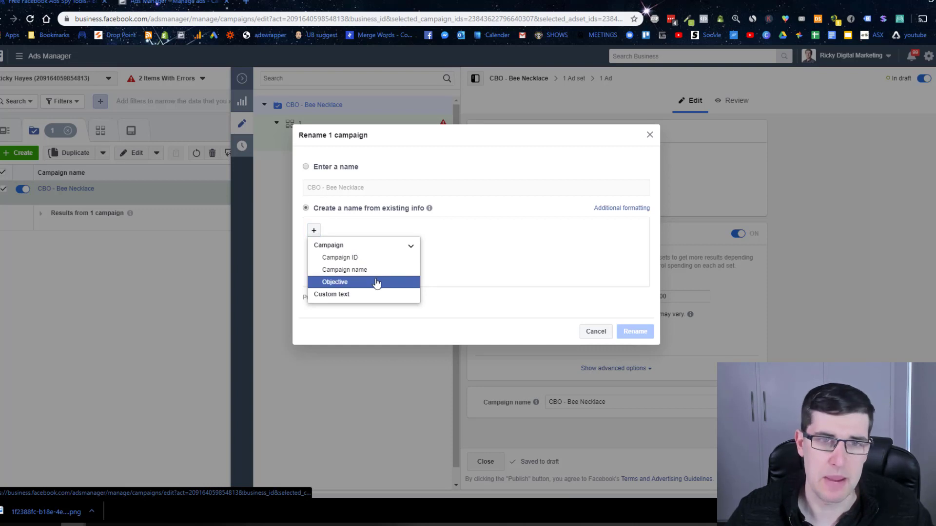
left_click(598, 332)
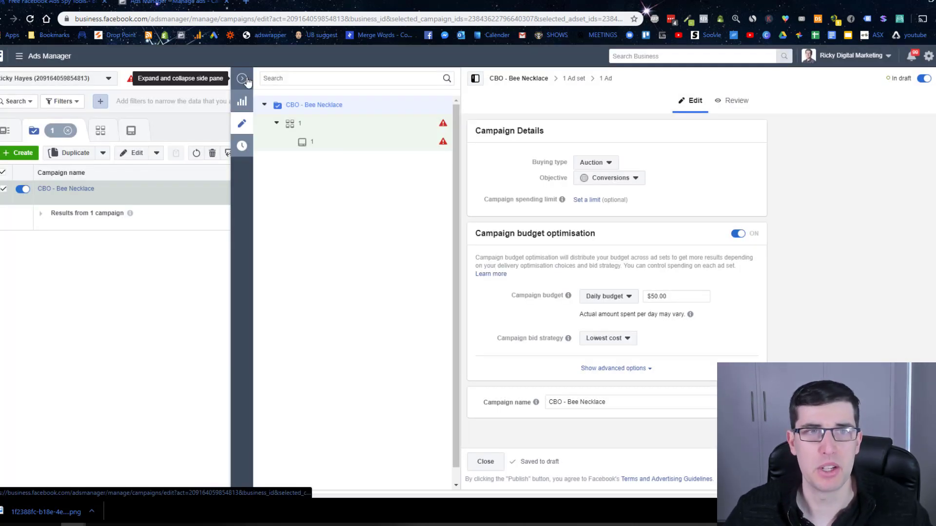
- Close the campaign editor and open ad set 1 of the CBO - Bee Necklace campaign for editing
left_click(242, 78)
left_click(69, 192)
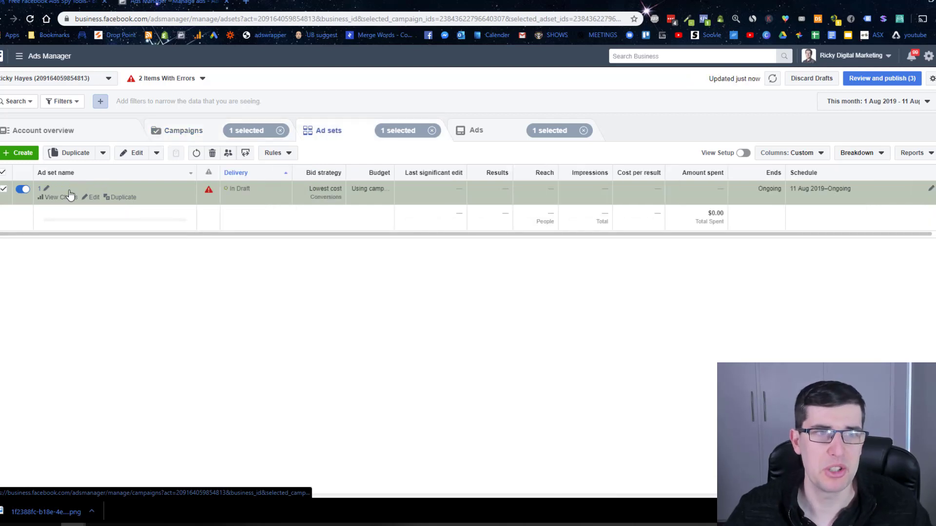
left_click(91, 197)
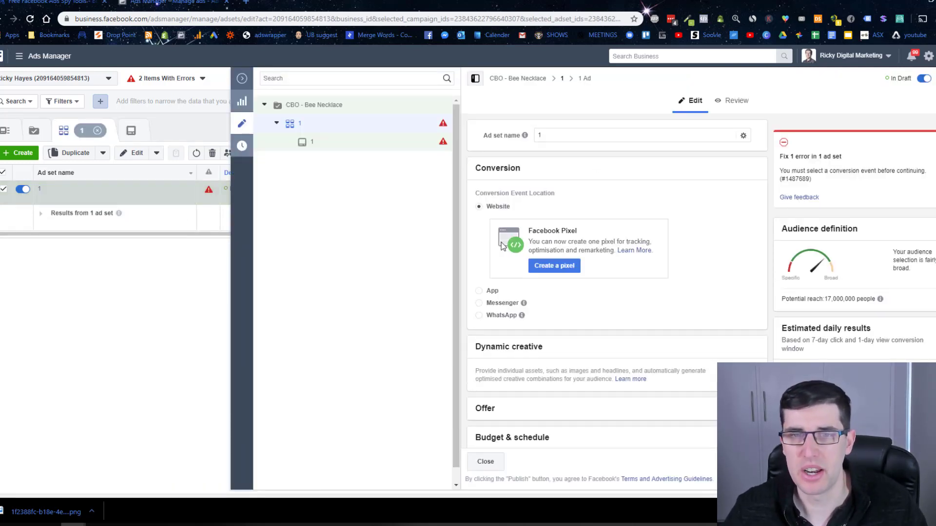
- Remove Australia from the ad set's audience locations and add it again
scroll(653, 239, "down", 7)
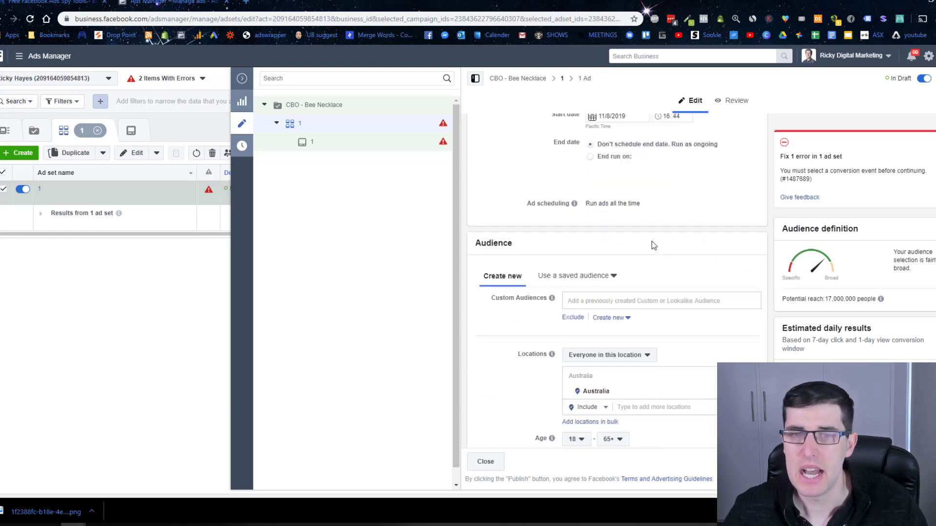
scroll(651, 245, "down", 2)
left_click(740, 288)
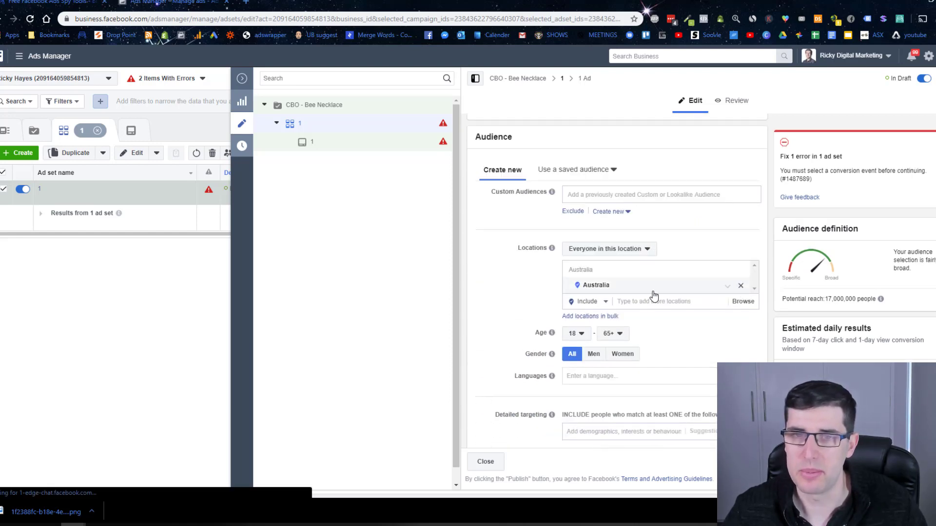
left_click(638, 317)
type("aus")
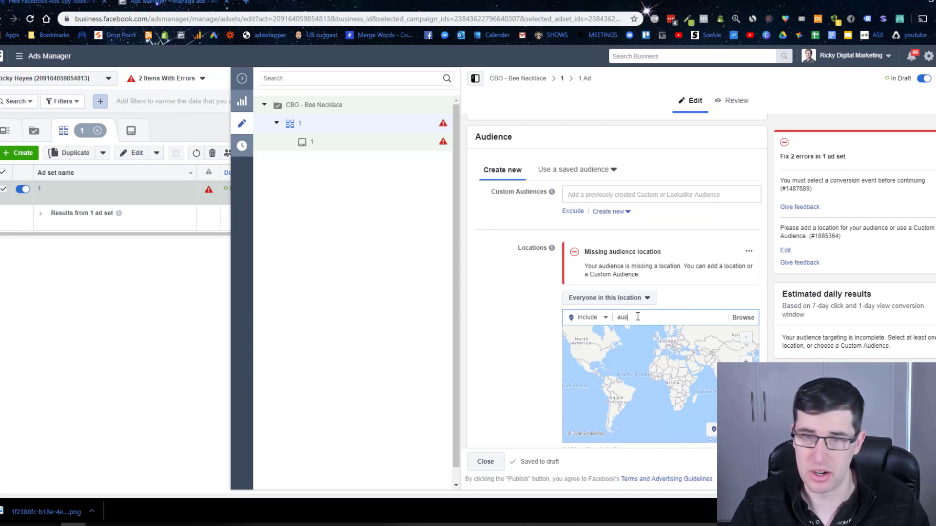
type("tr")
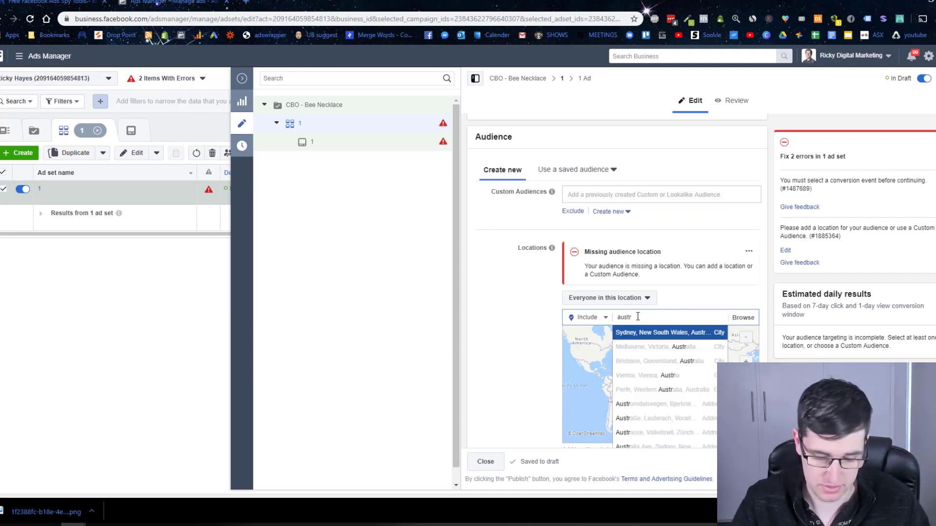
type("alia")
key("Return")
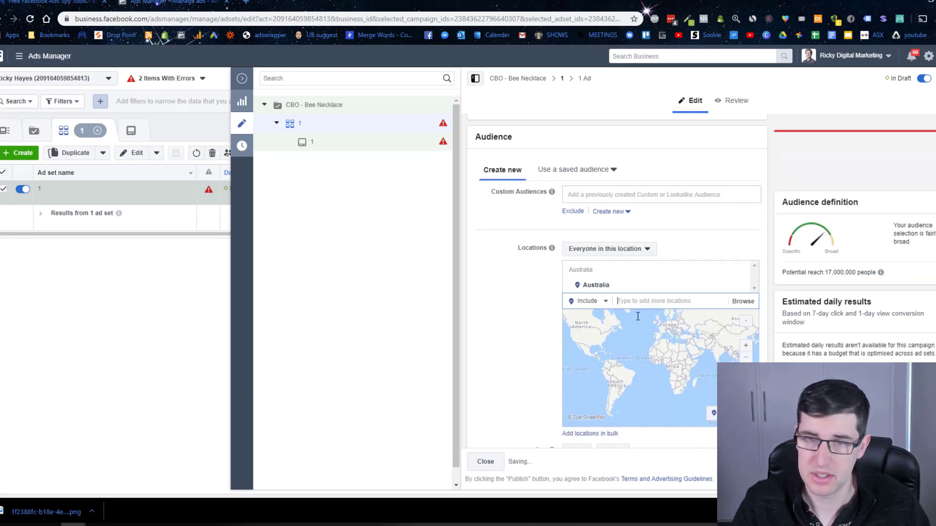
- Add Canada and United Kingdom to the ad set's audience locations
type("cana")
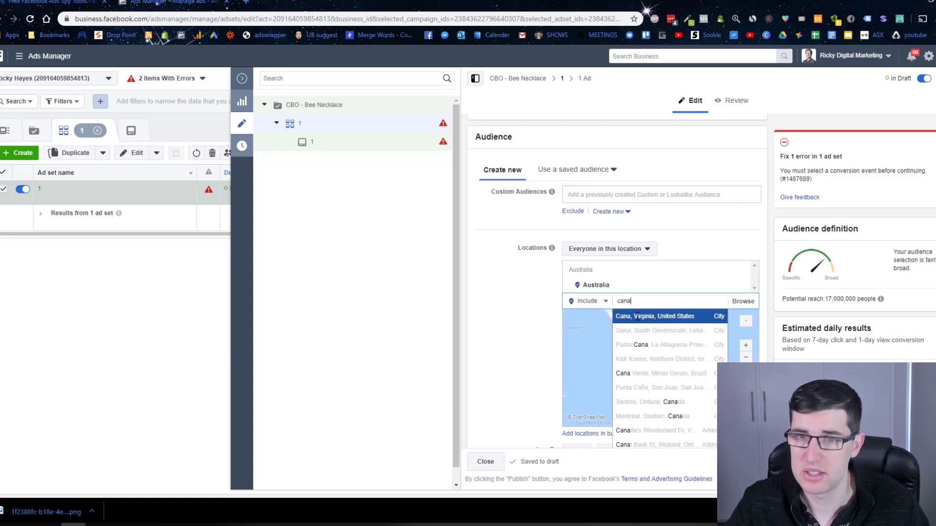
type("da")
key("Return")
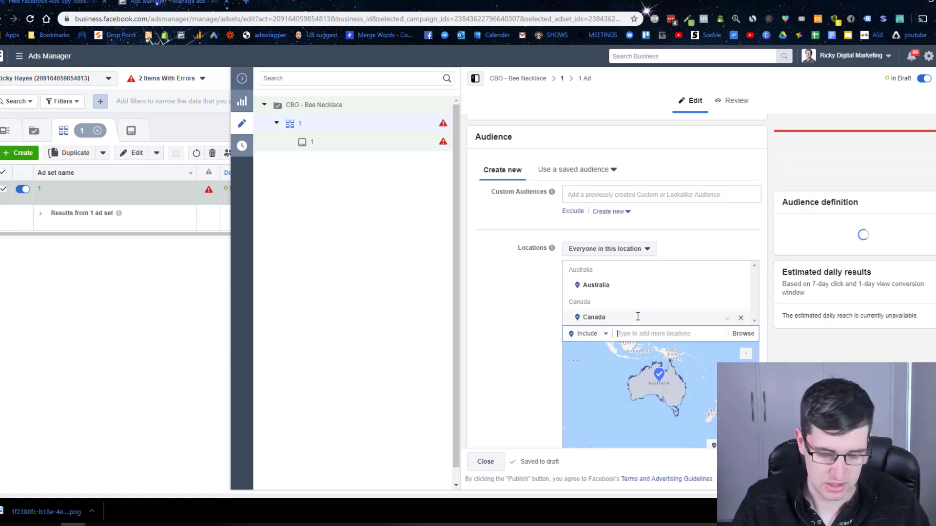
type("united kin")
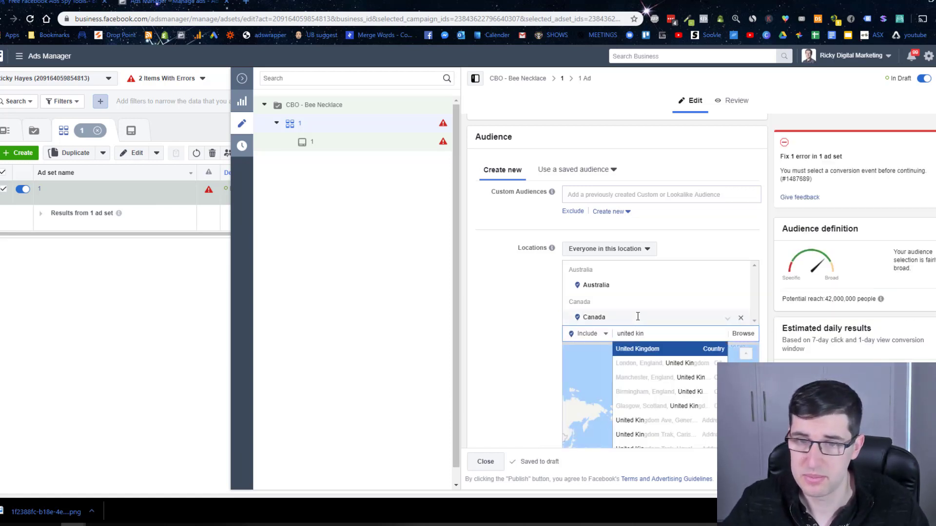
key("Return")
- Add United States and New Zealand to the ad set's audience locations
type("uni")
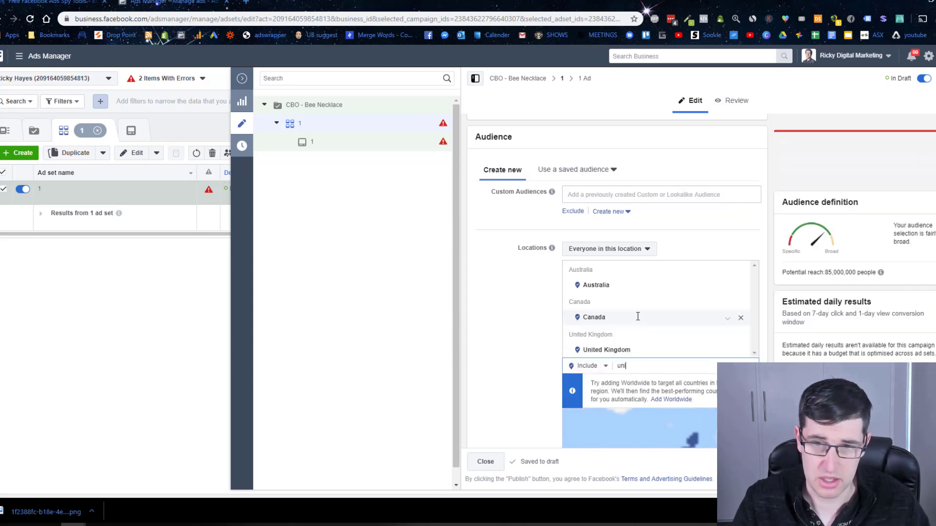
type("ted stat")
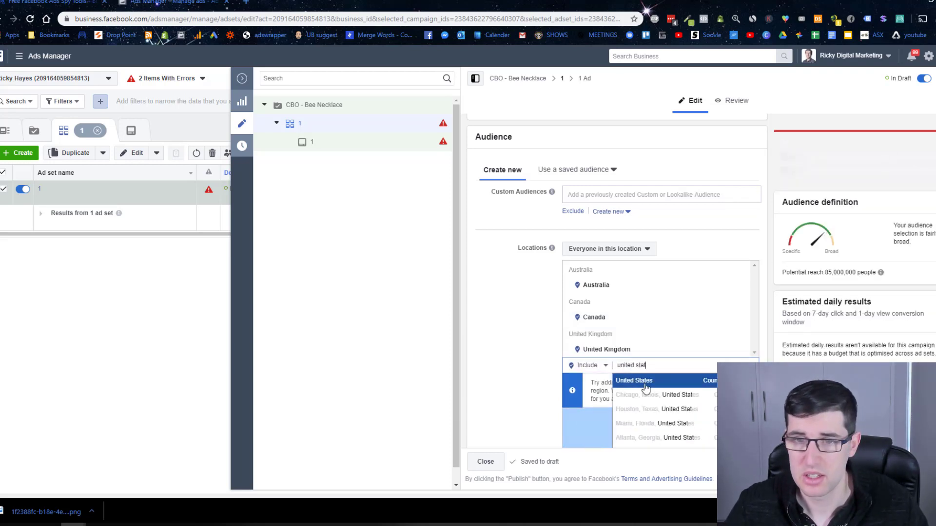
key("Return")
type("new")
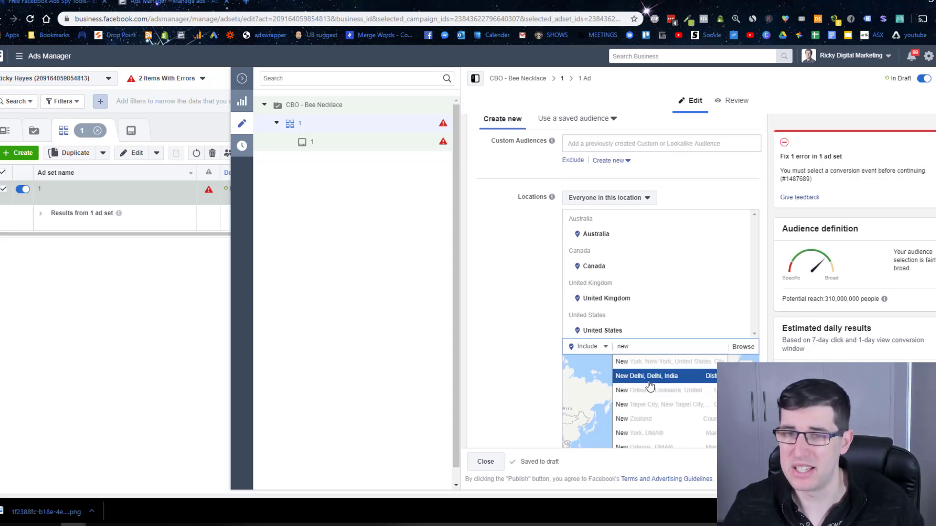
left_click(643, 419)
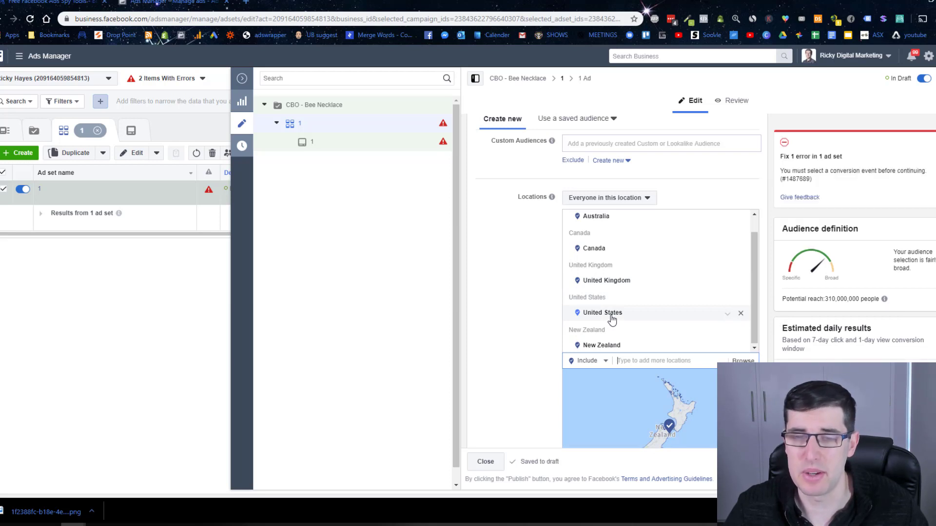
- Restrict the location targeting to people who live in this location and hide the missing conversion event message
scroll(555, 276, "down", 1)
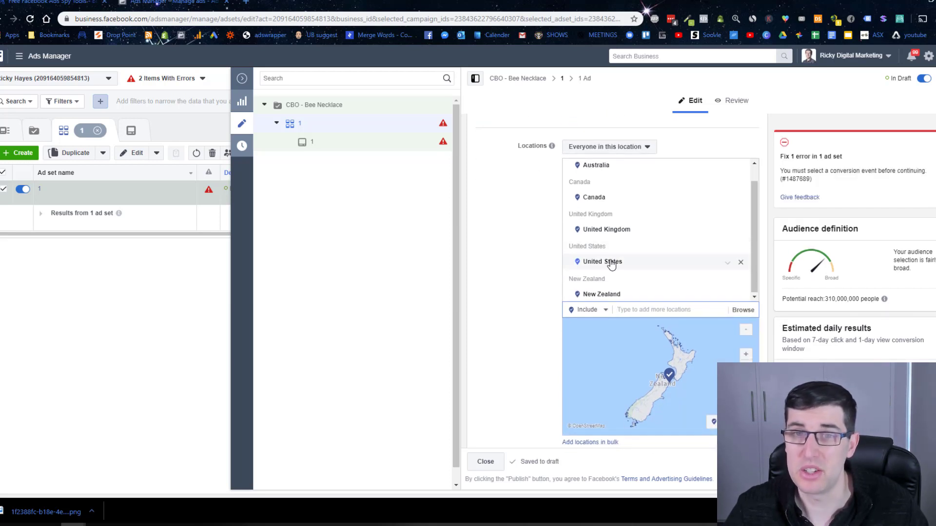
left_click(607, 147)
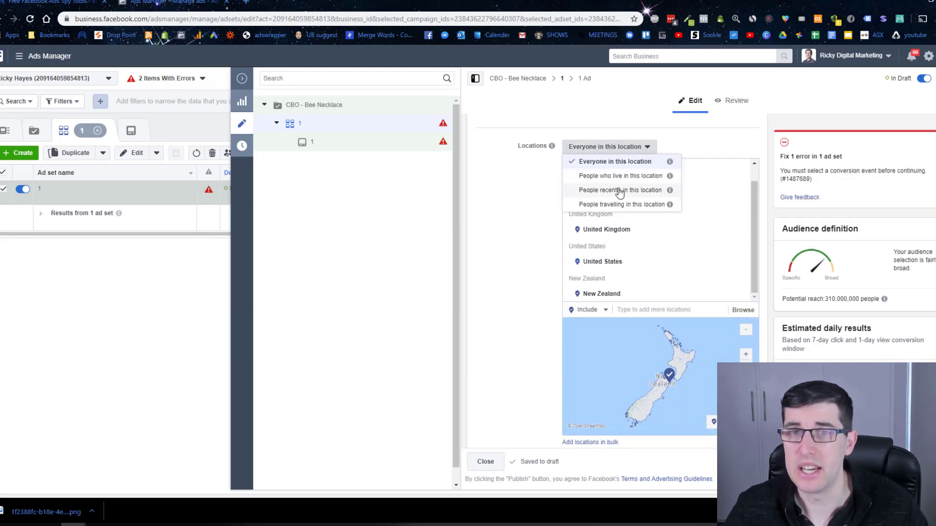
left_click(627, 177)
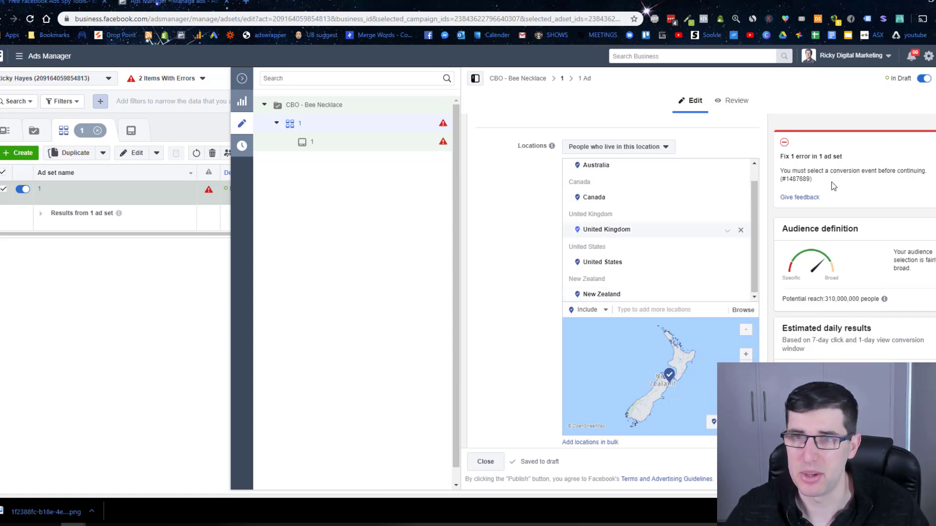
scroll(724, 143, "down", 5)
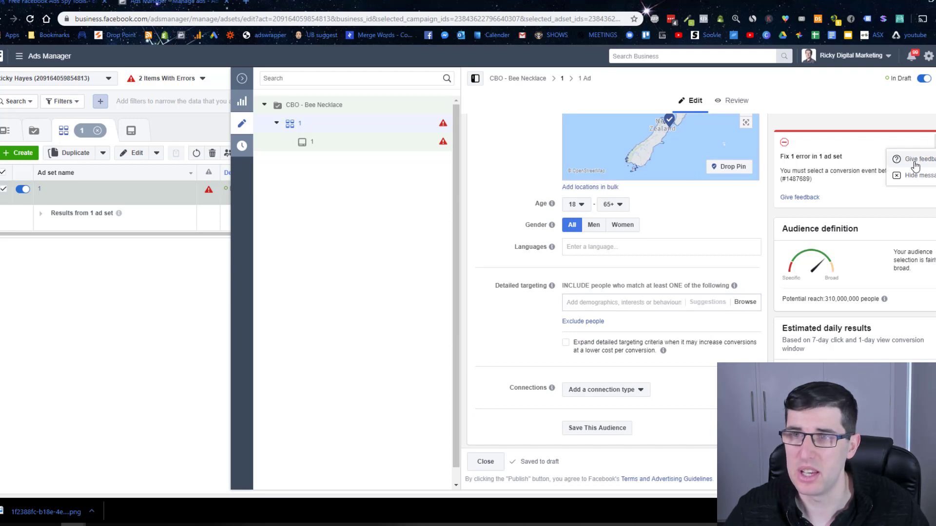
left_click(915, 175)
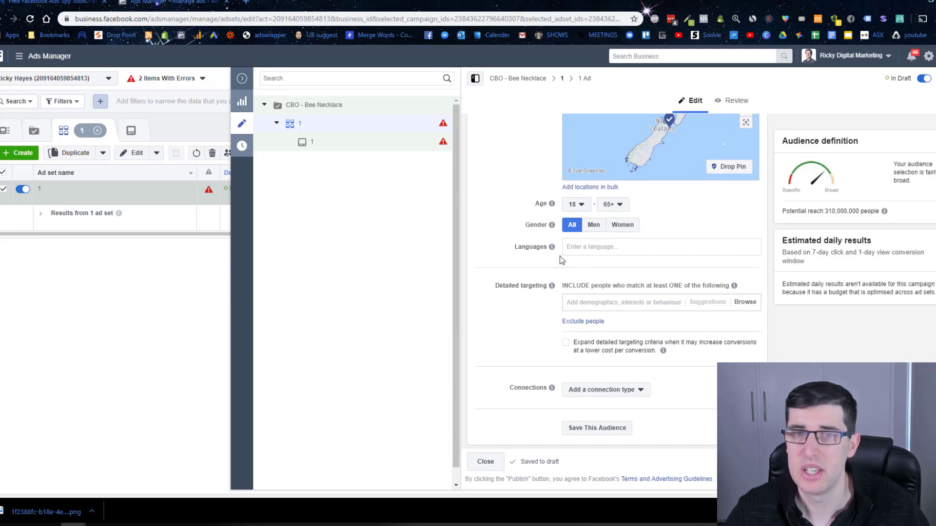
- Target women with a minimum age of 25 and set the audience language to English (All)
left_click(624, 226)
left_click(576, 204)
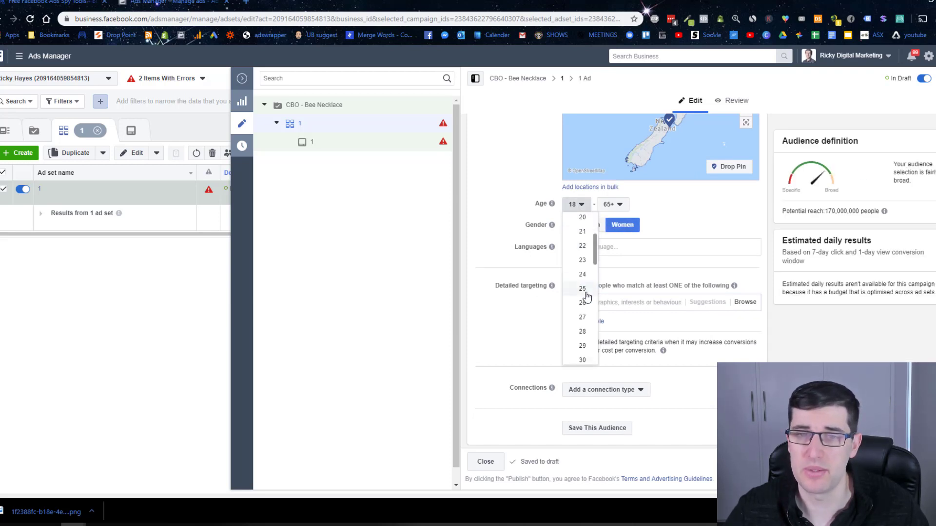
left_click(584, 289)
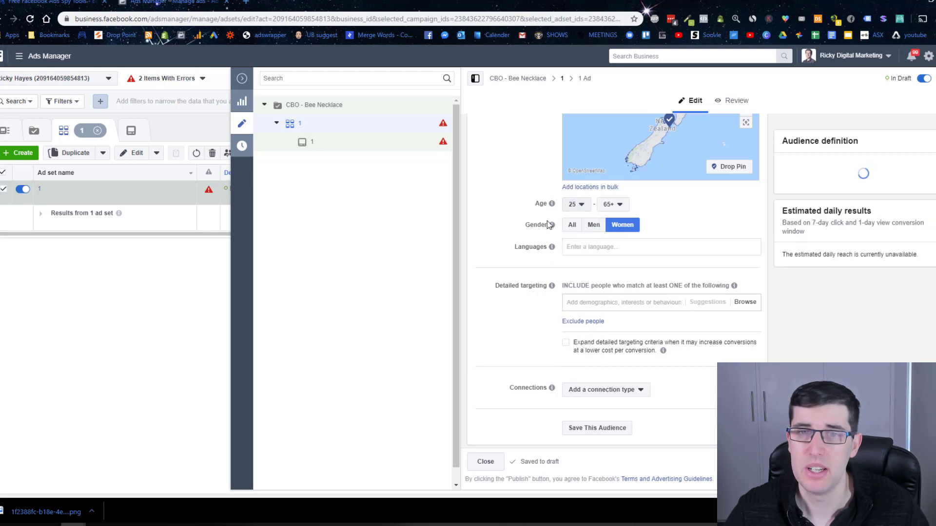
left_click(589, 244)
type("engl")
key("Return")
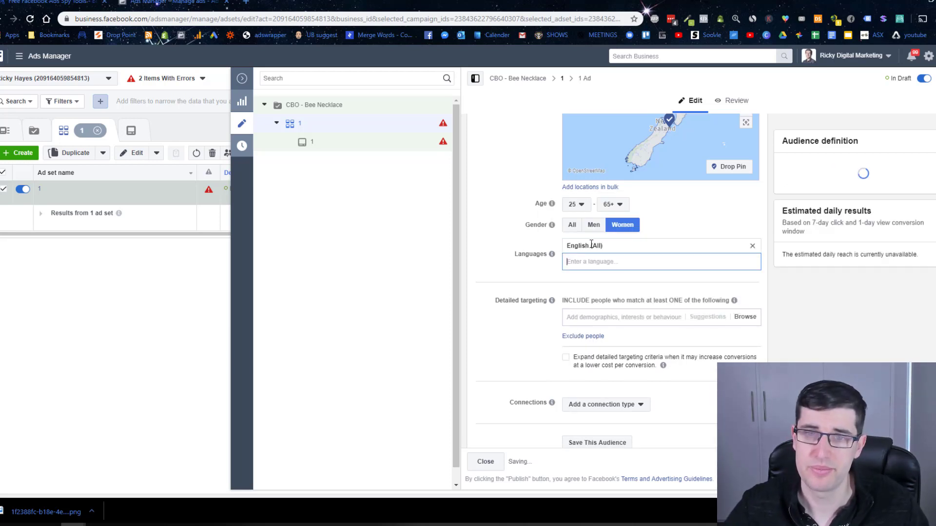
- Add the Beekeeping interest to the ad set's detailed targeting
scroll(566, 306, "down", 2)
left_click(597, 215)
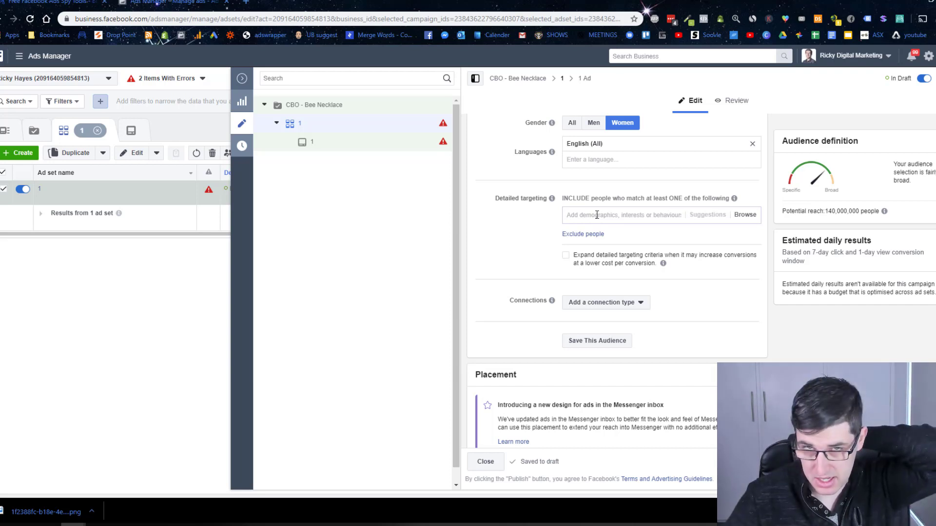
left_click(597, 215)
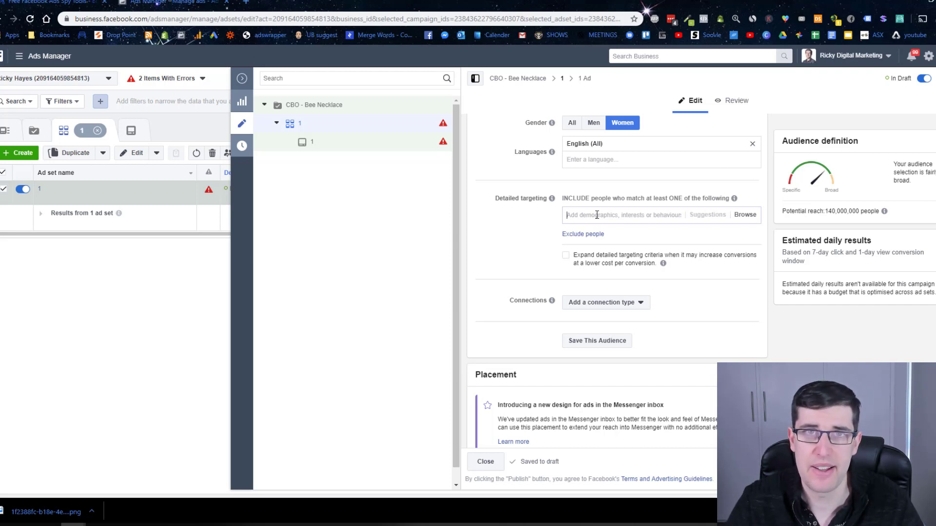
type("bee")
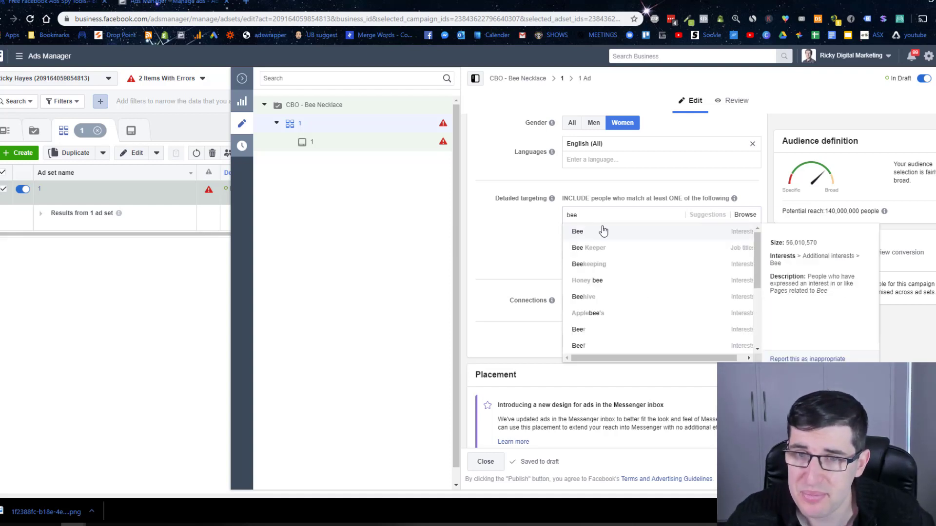
left_click(604, 265)
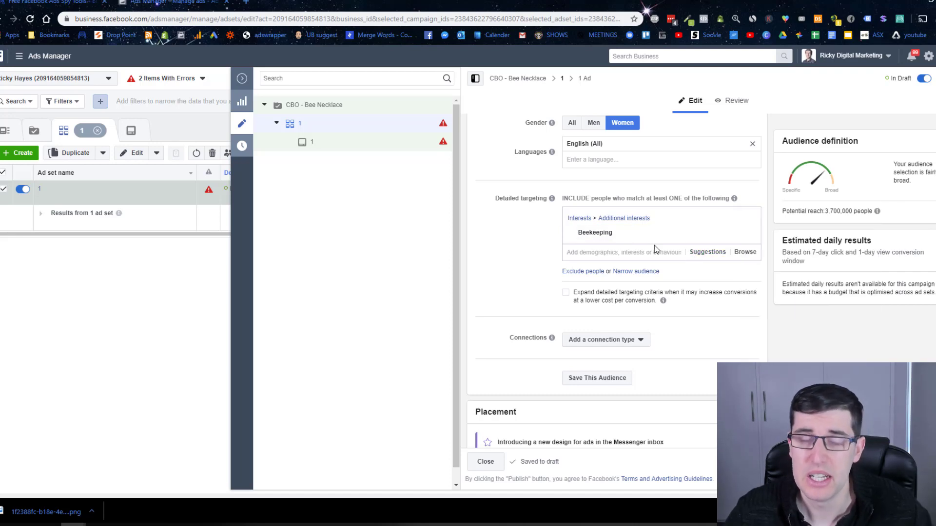
- Limit the ad set's placement devices to Mobile
scroll(534, 238, "down", 4)
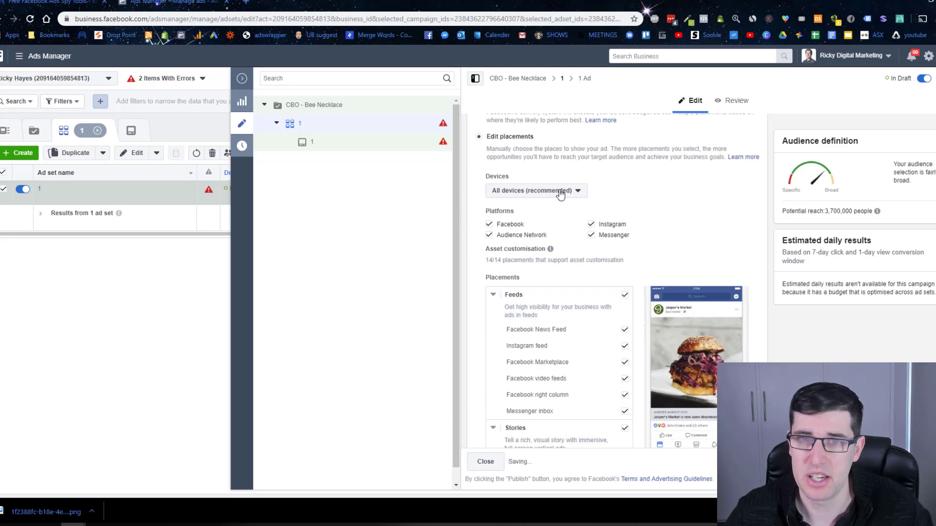
left_click(536, 191)
left_click(539, 222)
left_click(674, 187)
- Set the ad set's conversion window to 1 day after clicking
scroll(675, 187, "down", 10)
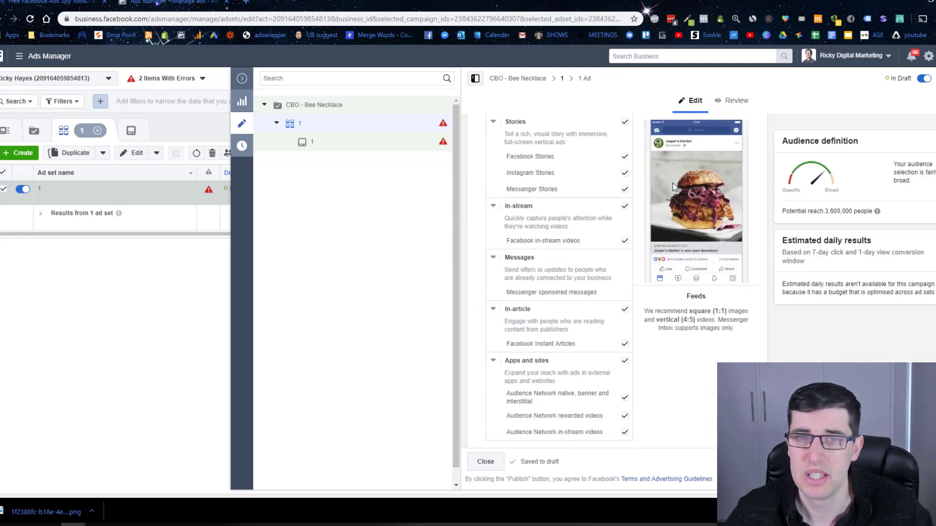
scroll(646, 297, "down", 2)
left_click(642, 314)
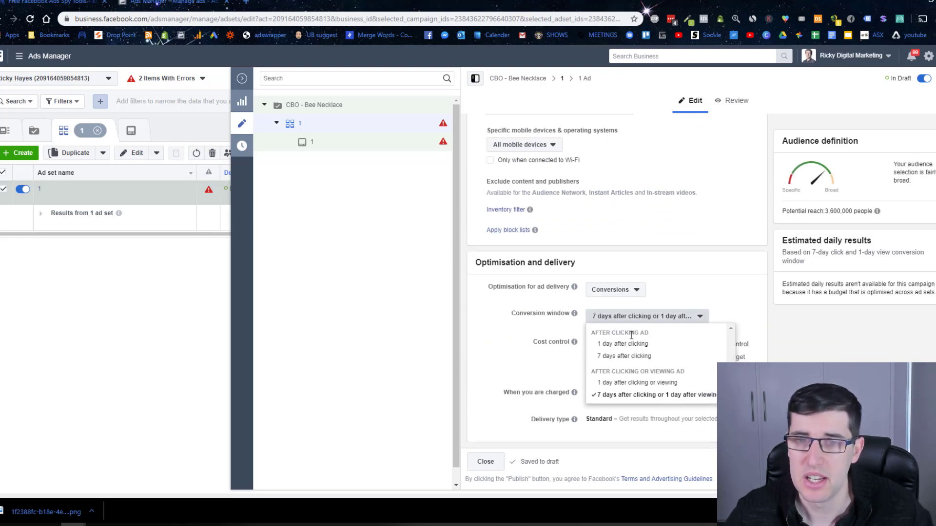
left_click(624, 343)
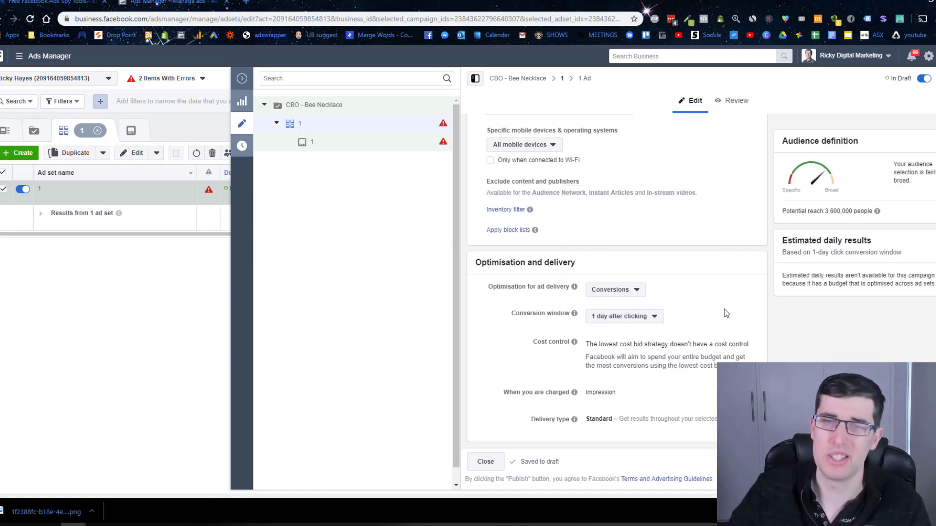
- Examine the audience's potential reach and review the ad set's placement and audience settings
left_click_drag(822, 208, 872, 211)
left_click(827, 209)
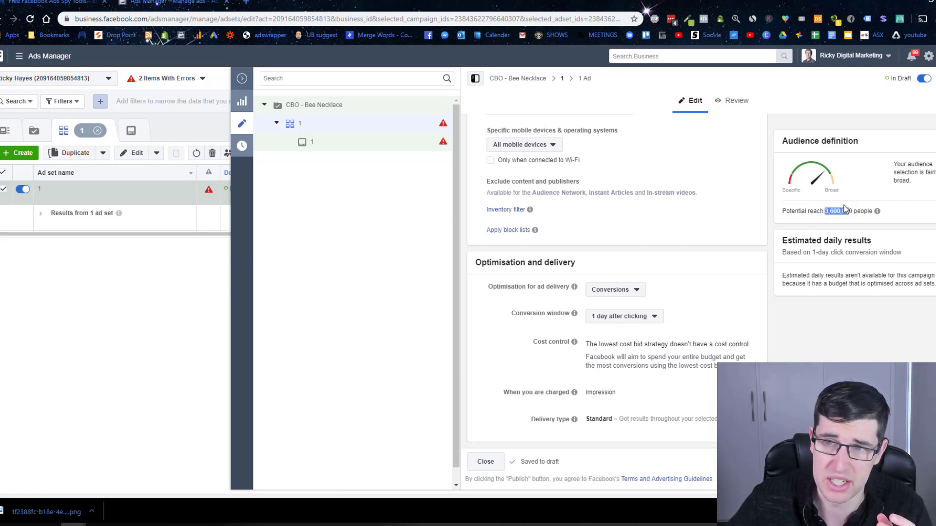
left_click(830, 210)
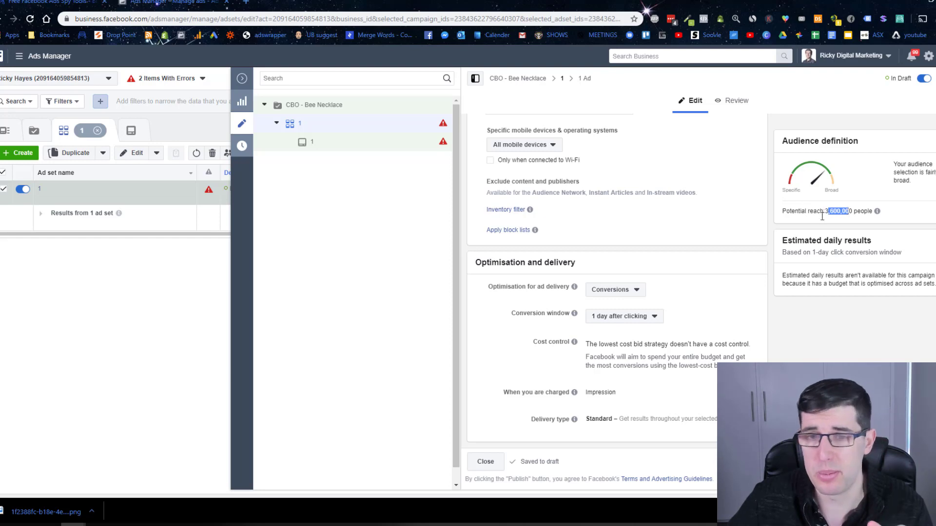
scroll(717, 210, "up", 10)
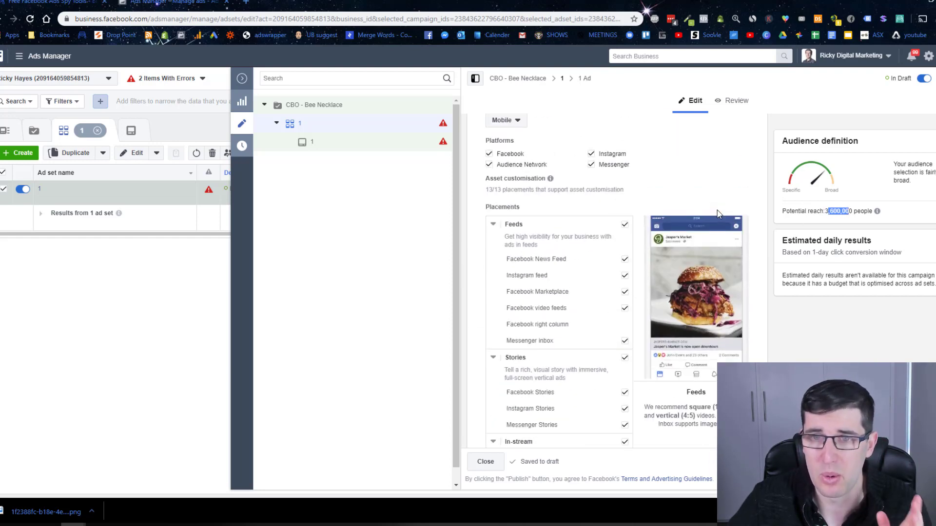
scroll(717, 210, "up", 6)
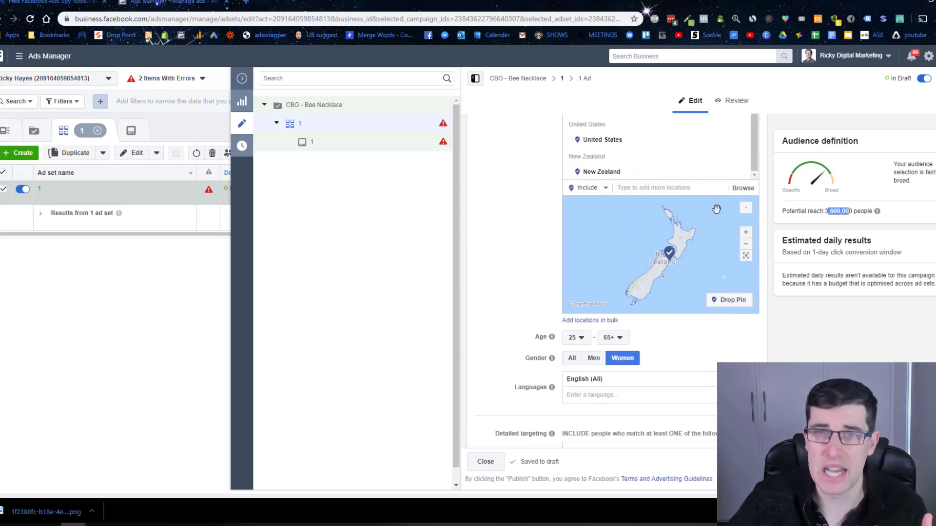
- Close the ad set editor and open ad 1 inside ad set 1 for editing
left_click(242, 78)
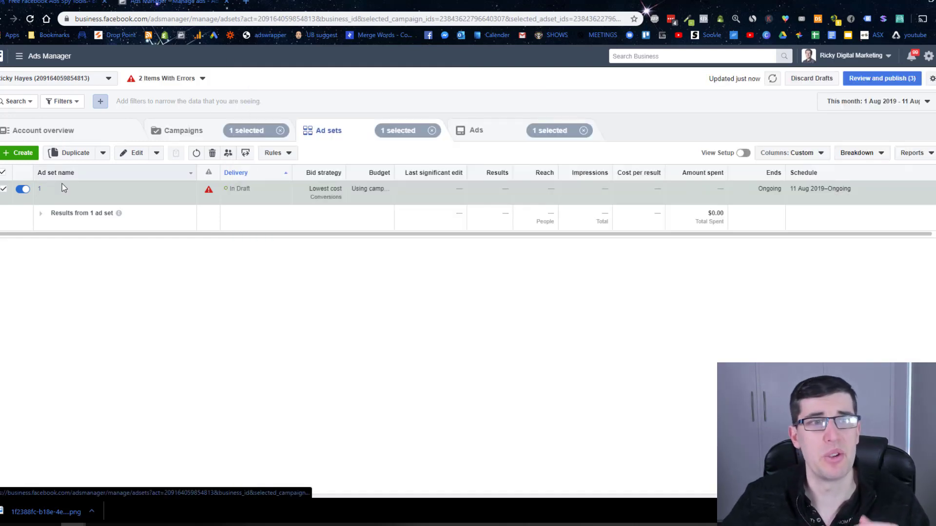
left_click(41, 189)
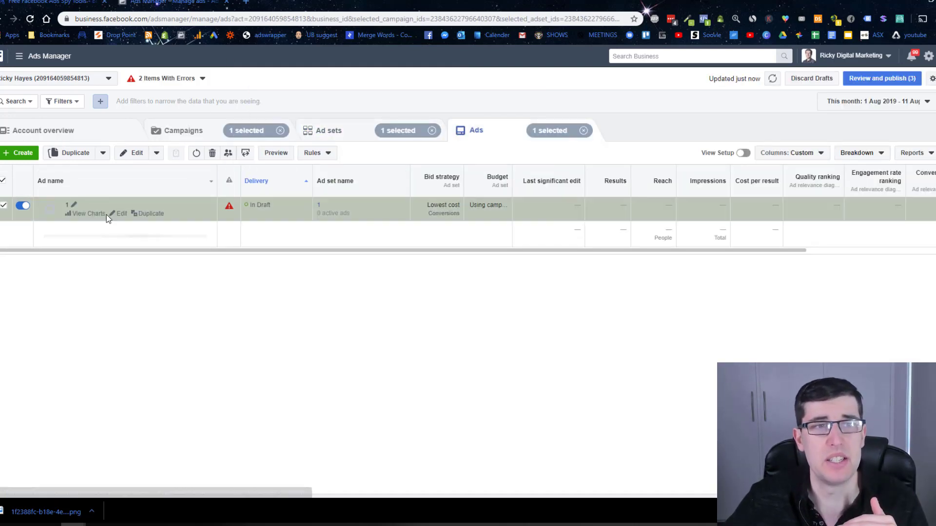
left_click(119, 213)
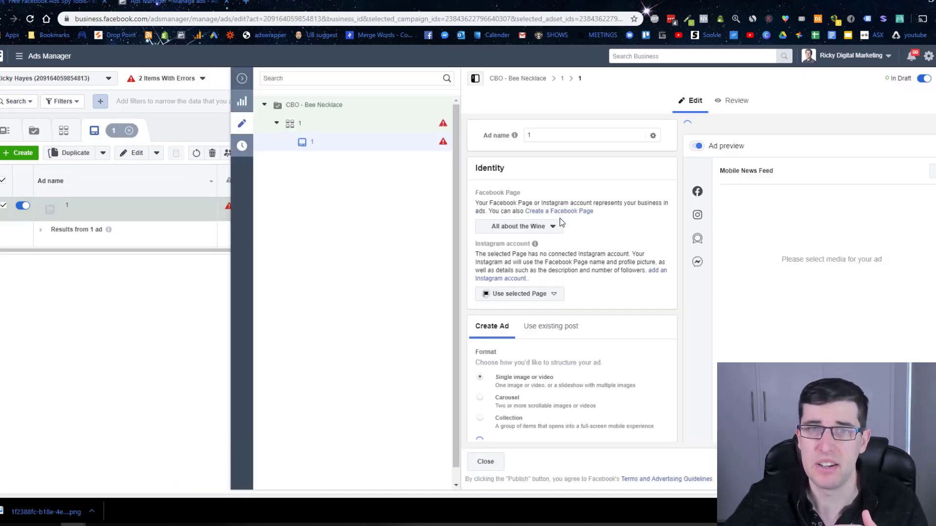
- Rename the ad as "Ad Creative V1.0 - Thumbnail 1.0"
double_click(536, 137)
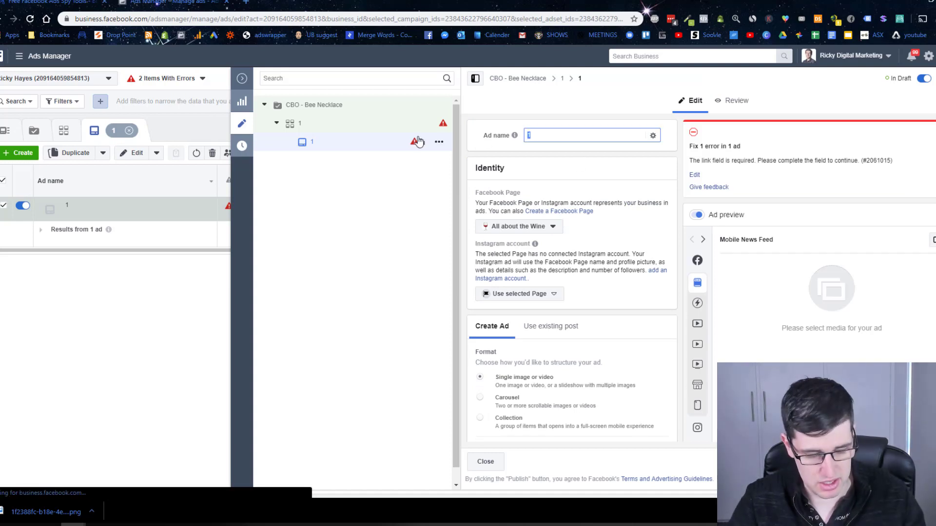
type("Ad ")
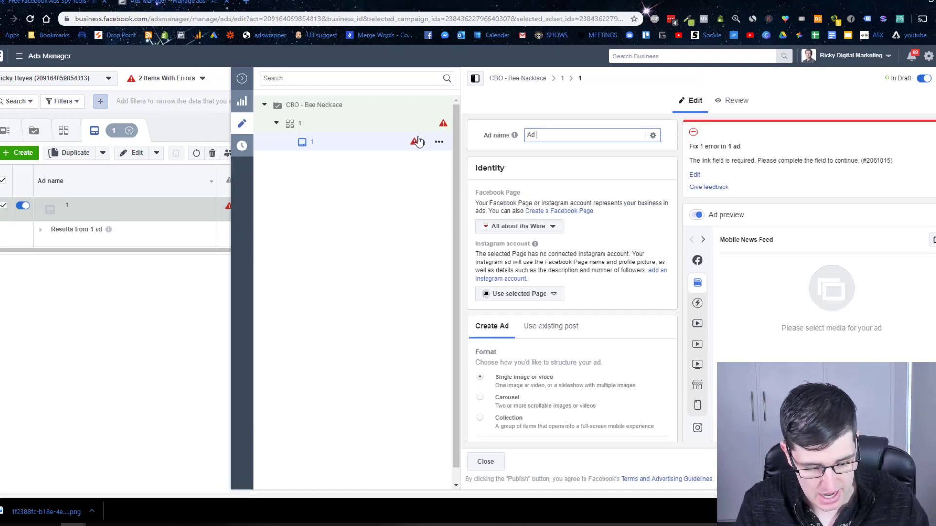
type("Creative V1.0")
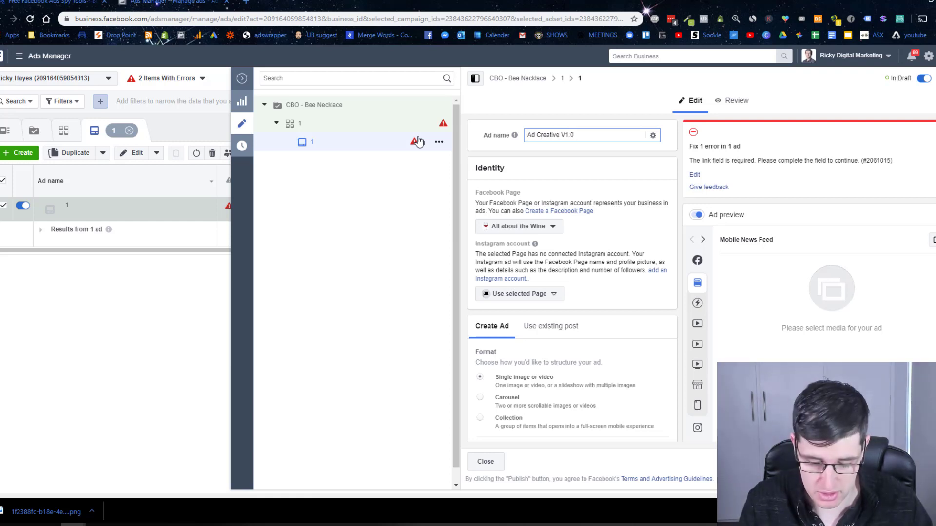
type(" - Thumbnail 1.0")
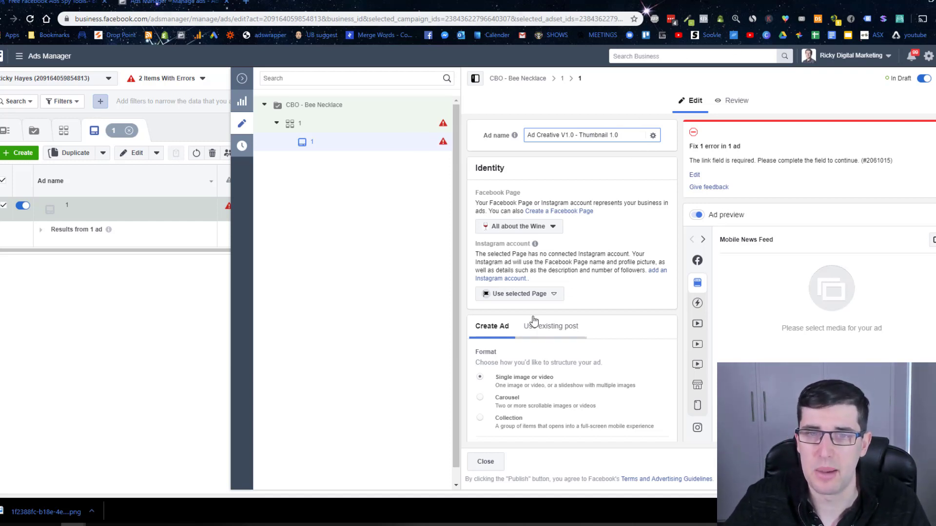
- Dismiss the media selection tip and review the ad's format, media, text, website URL and call-to-action settings
scroll(644, 229, "down", 4)
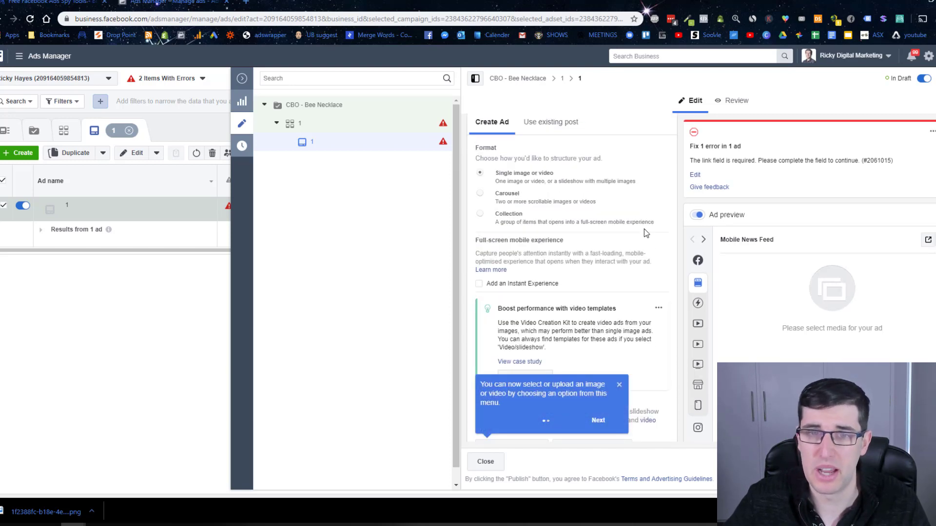
left_click(619, 385)
scroll(620, 278, "down", 5)
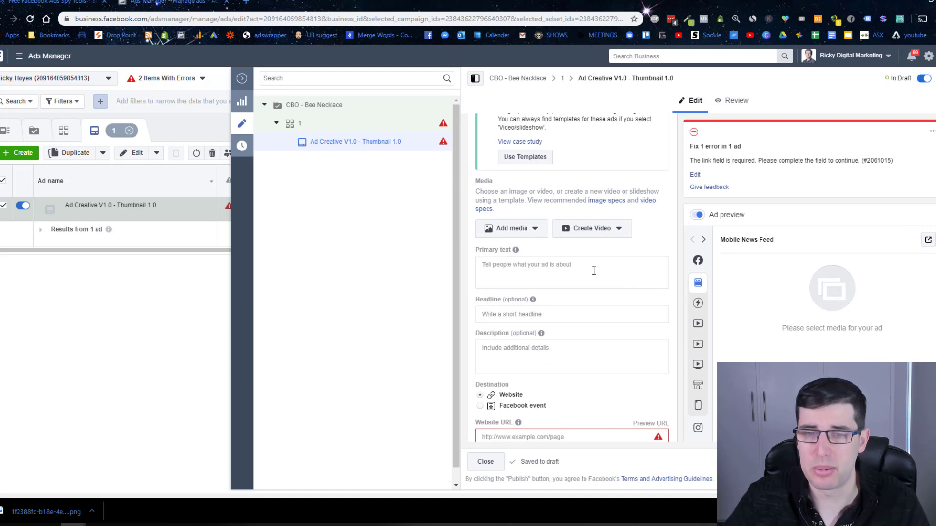
scroll(594, 271, "down", 2)
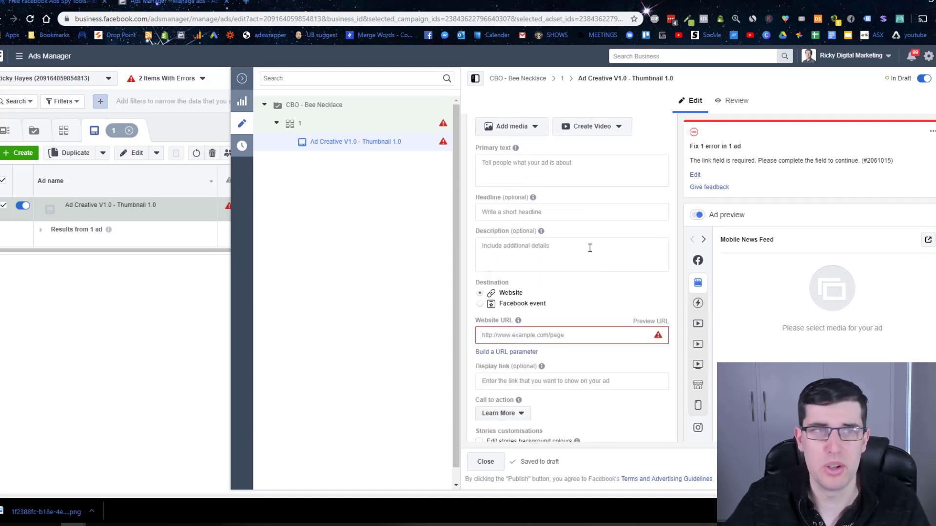
scroll(619, 290, "up", 6)
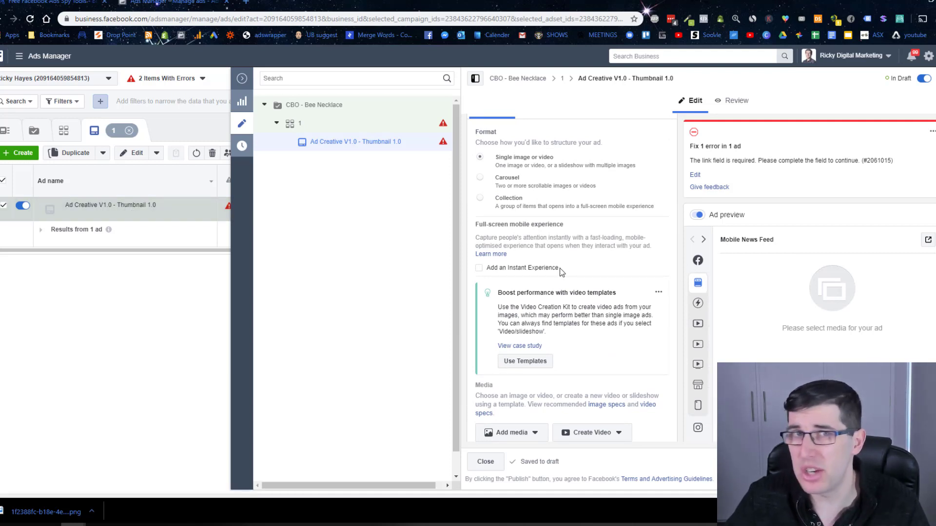
- Close the ad editor and duplicate the Thumbnail 1.0 ad within its ad set
scroll(614, 273, "up", 5)
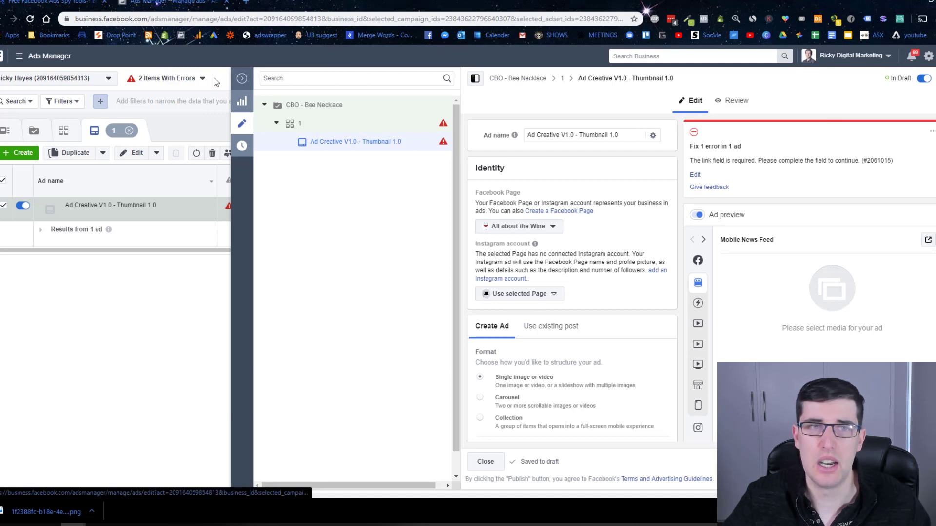
left_click(243, 80)
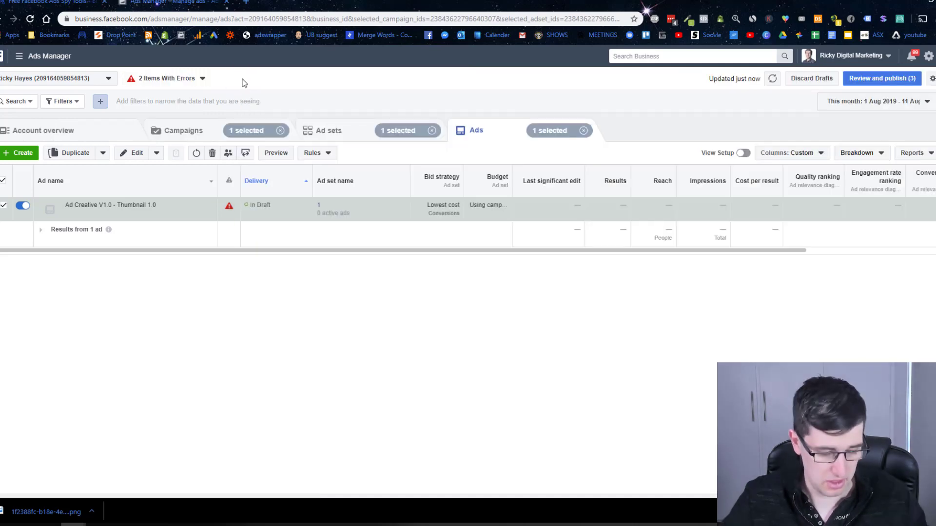
key("ctrl+d")
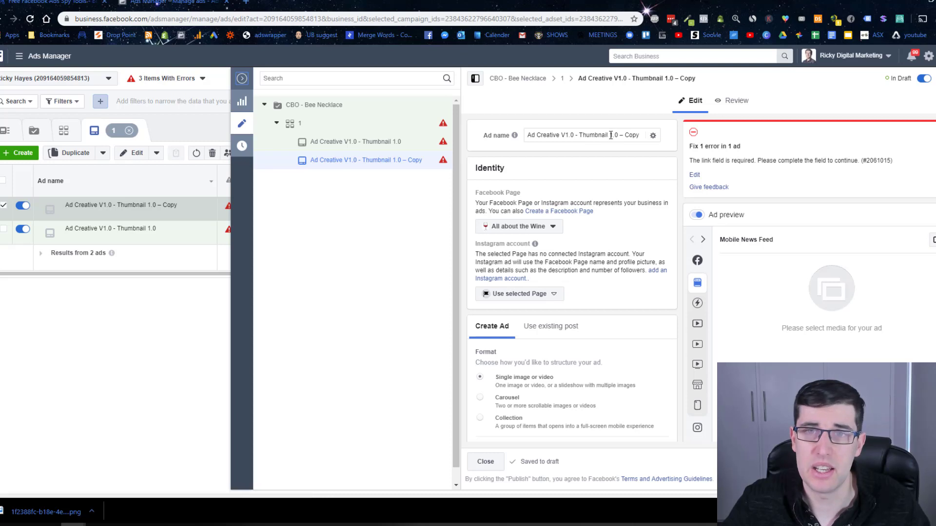
- Rename the duplicated ad as "Ad Creative V1.0 - Thumbnail 2.0"
left_click_drag(609, 135, 749, 134)
type("2.0")
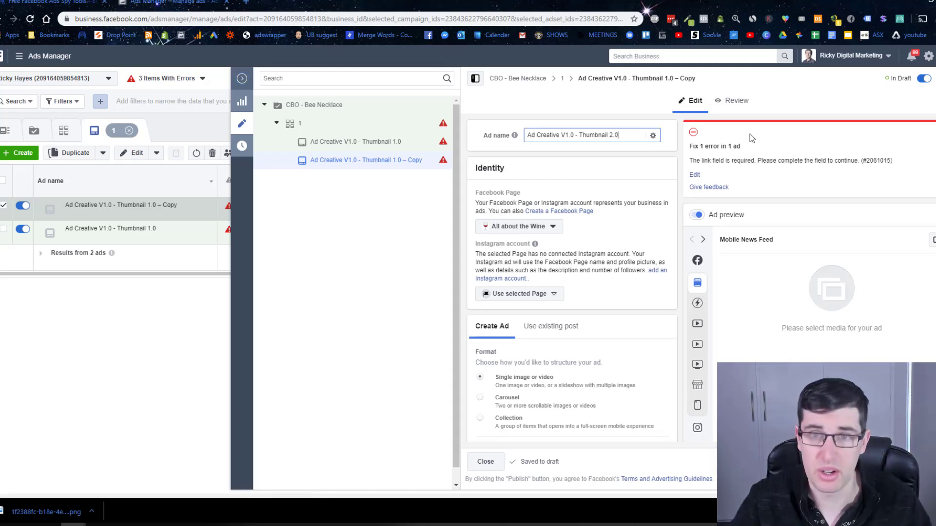
left_click(595, 176)
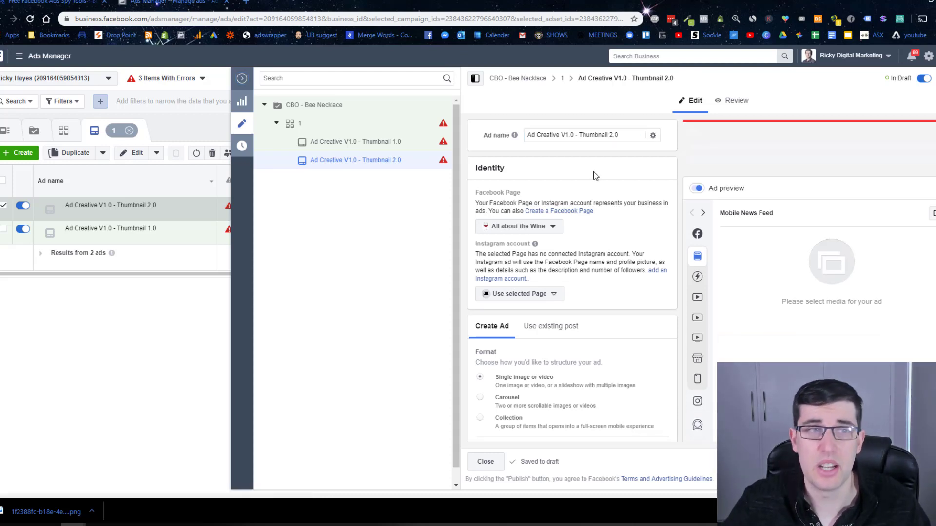
- Rename the duplicated ad from existing info, replacing the default name components with only the Current ad ID
left_click(653, 136)
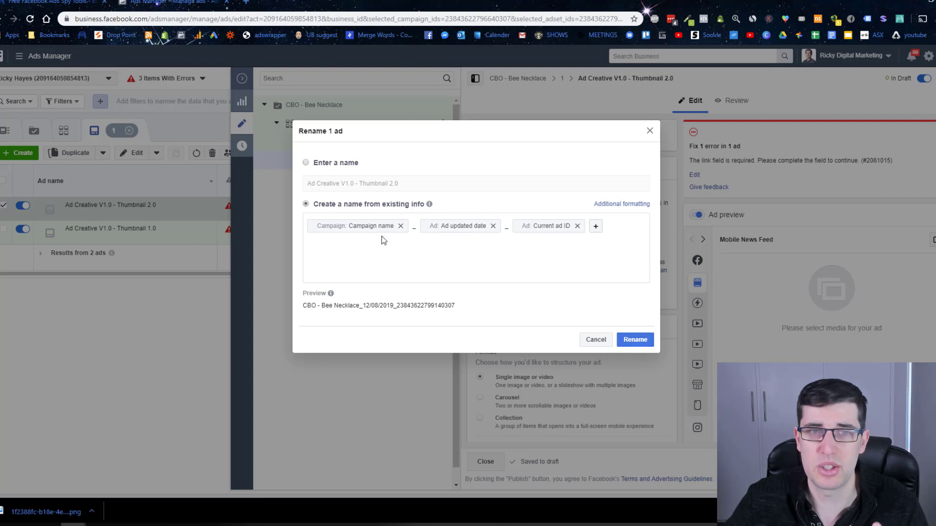
left_click(493, 226)
left_click(490, 227)
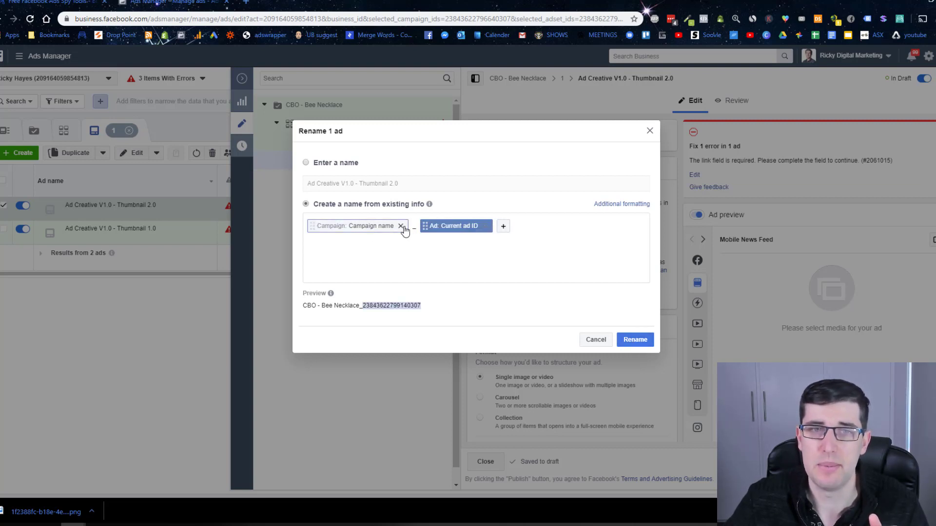
left_click(401, 226)
left_click(371, 226)
left_click(313, 230)
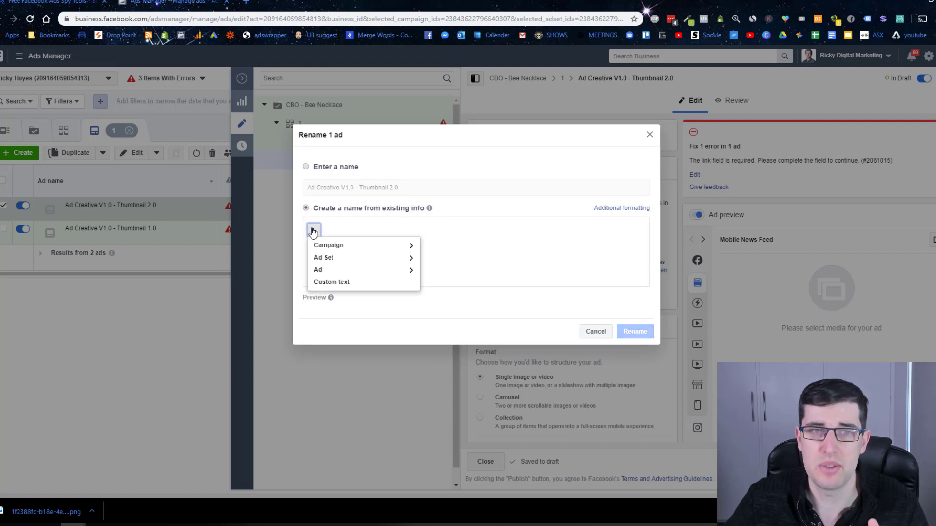
left_click(347, 270)
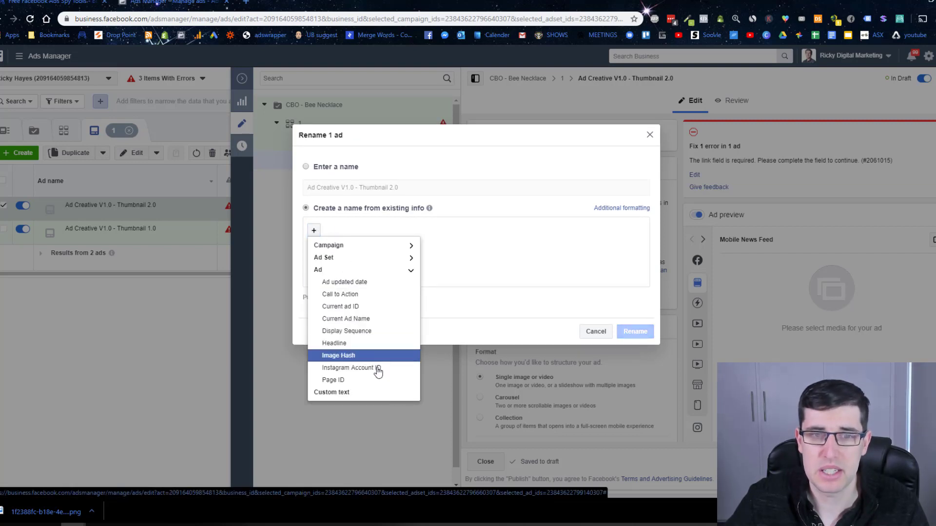
left_click(366, 310)
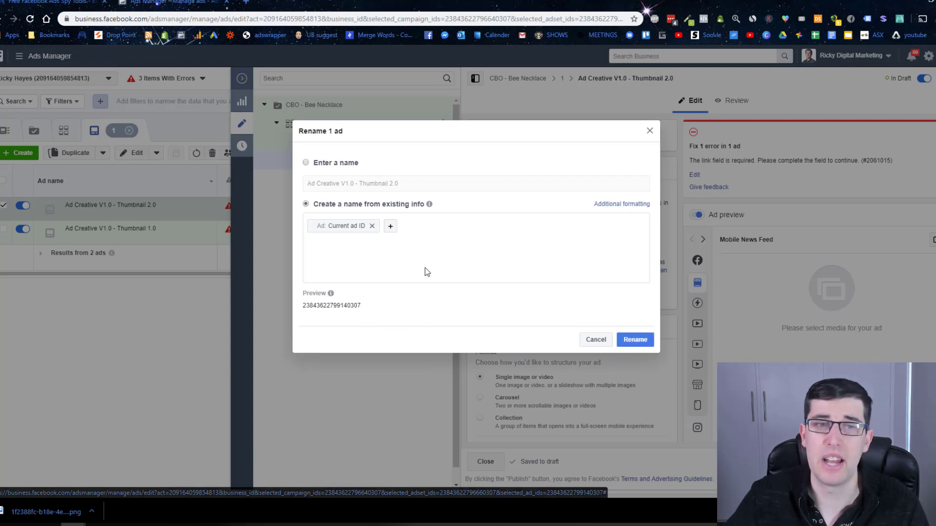
left_click(634, 339)
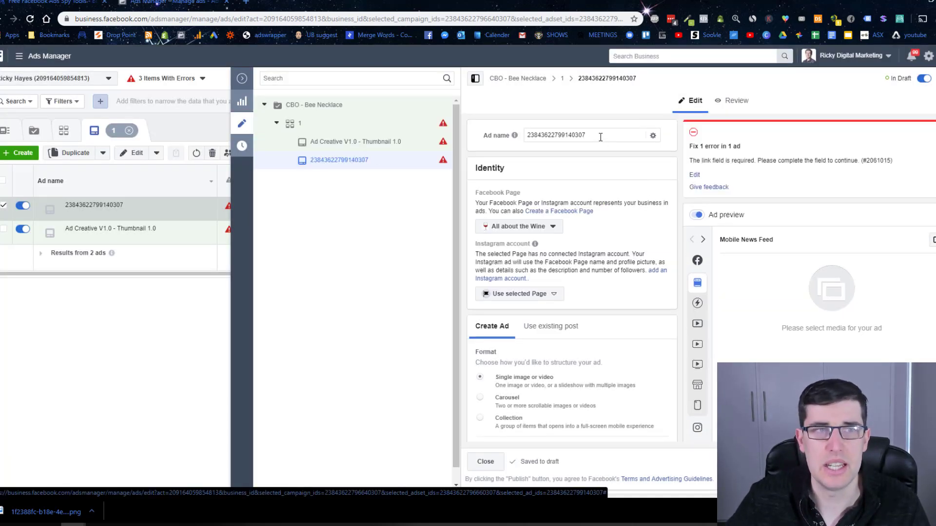
mouse_move(517, 138)
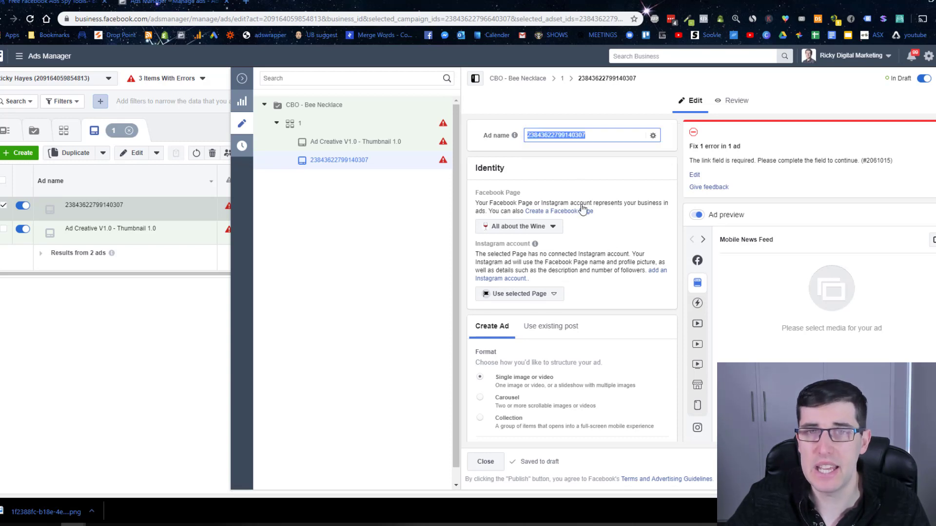
left_click(585, 155)
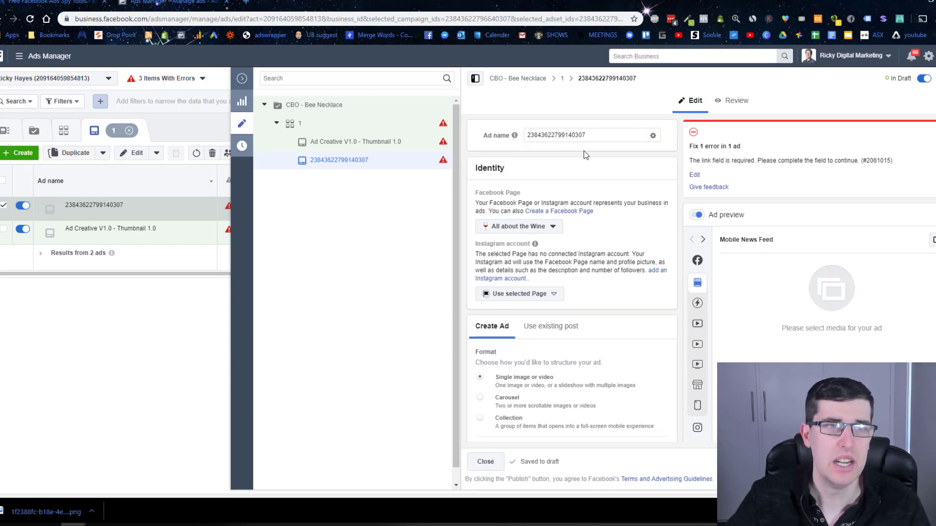
mouse_move(518, 135)
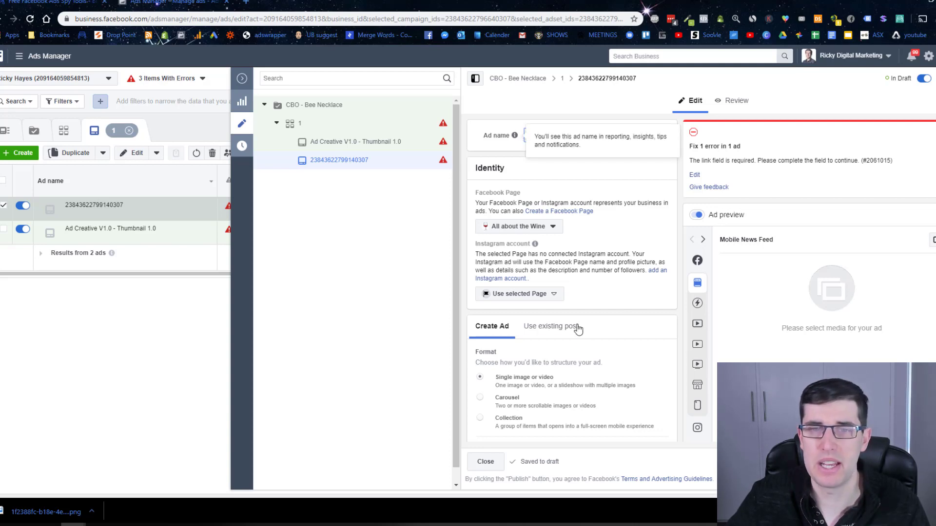
scroll(609, 293, "down", 4)
scroll(611, 292, "up", 4)
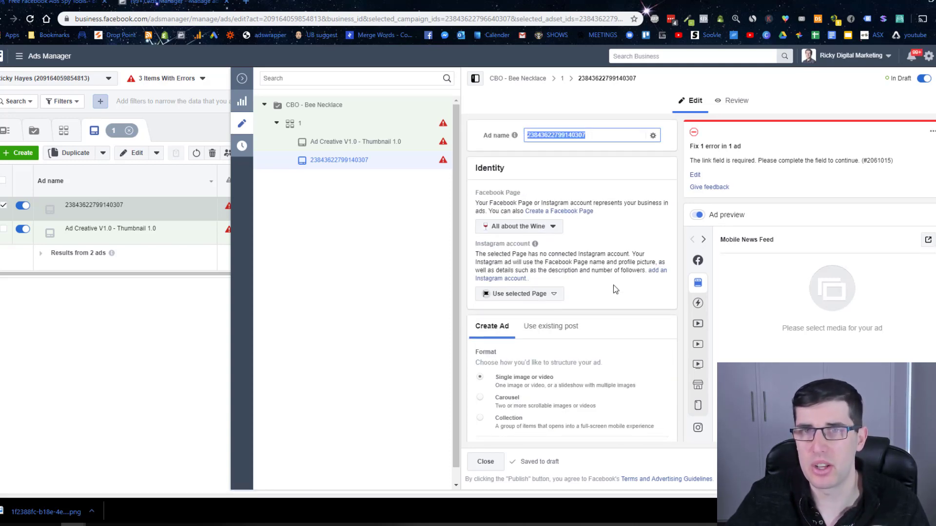
- Add the custom text "ad creative v1.0" before the Current ad ID component and apply the new ad name
left_click(655, 136)
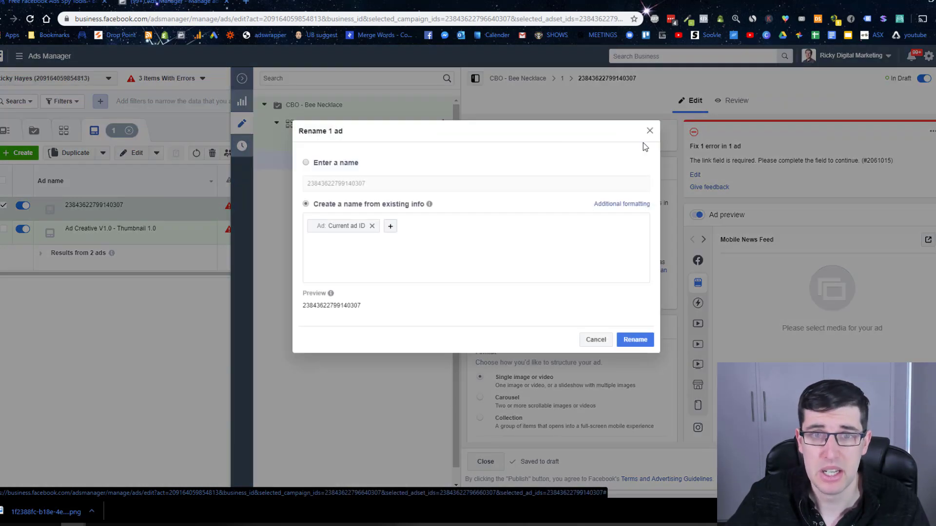
left_click(390, 226)
left_click(417, 276)
left_click(451, 234)
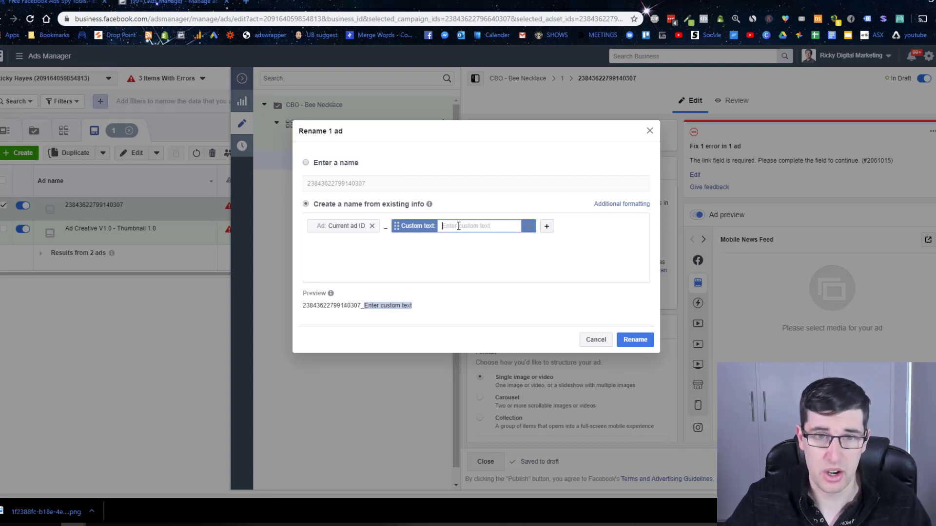
left_click_drag(399, 227, 313, 229)
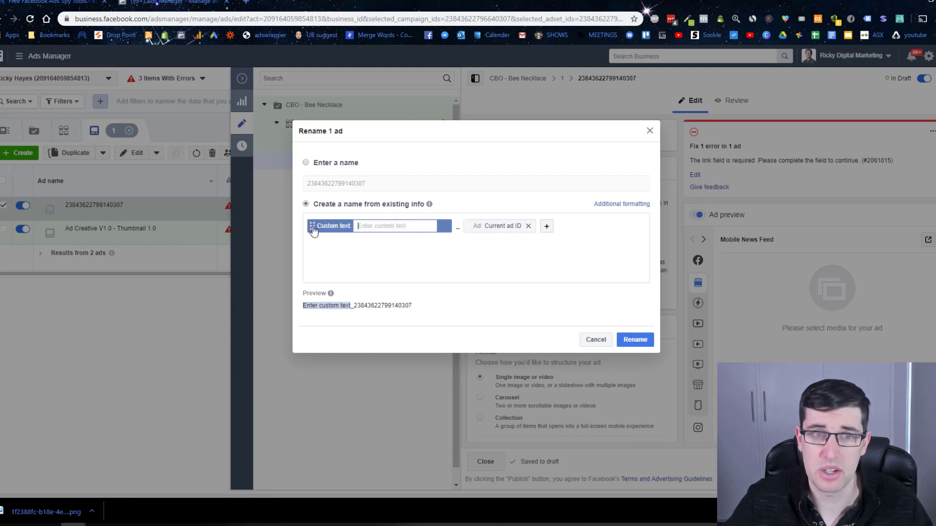
type("ad cre")
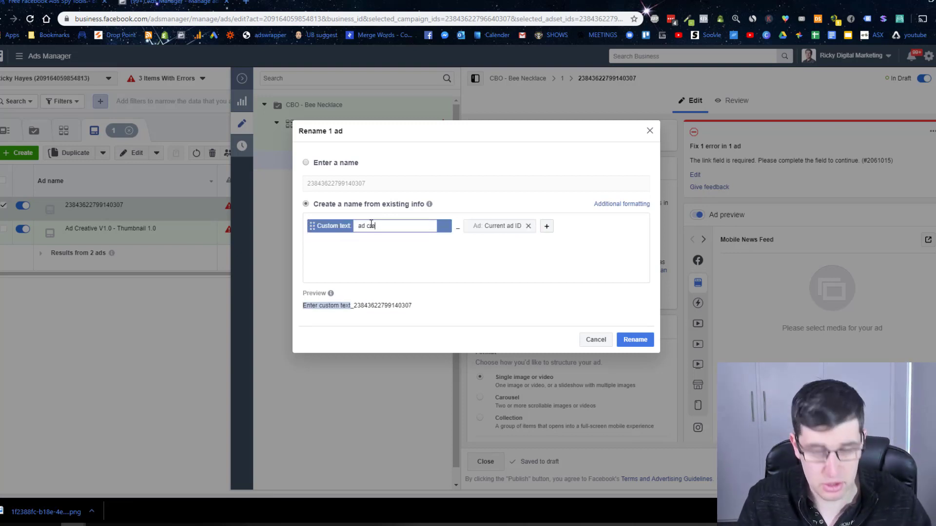
type("ative v1.0")
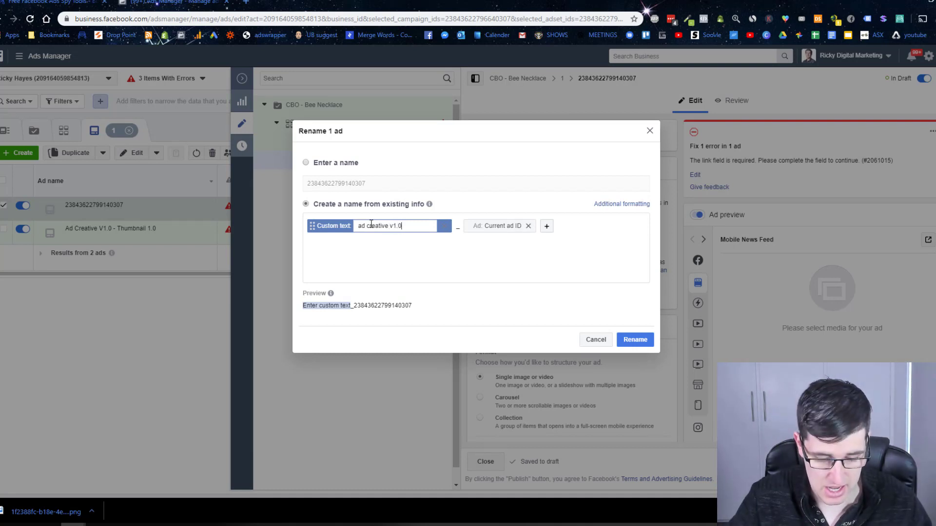
key("Return")
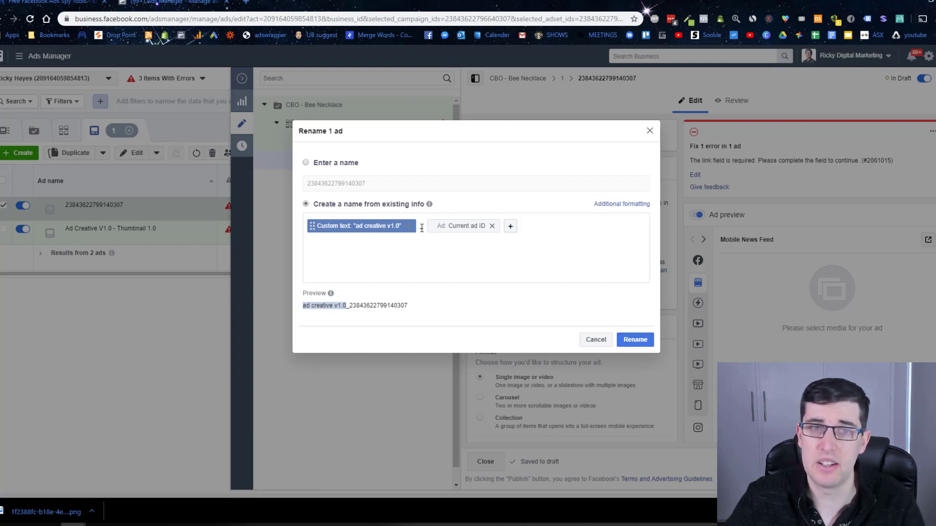
left_click(636, 339)
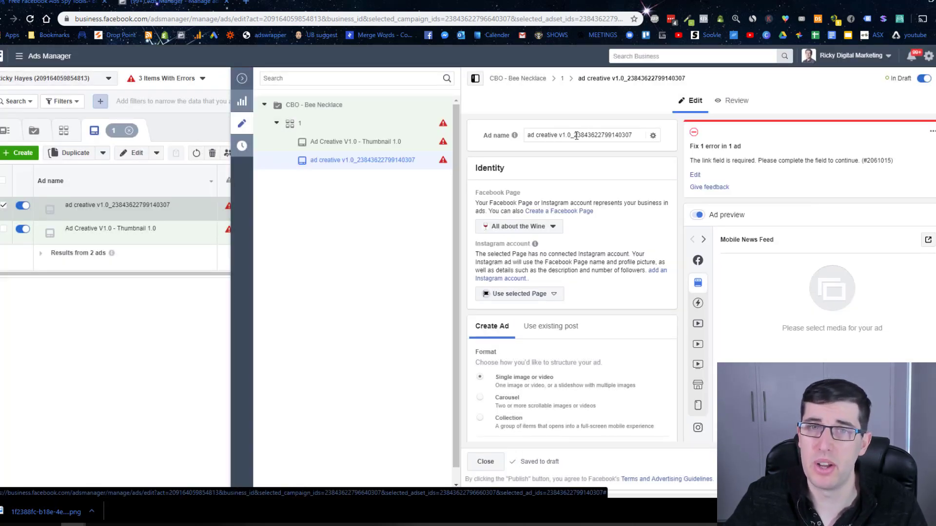
left_click_drag(576, 136, 640, 134)
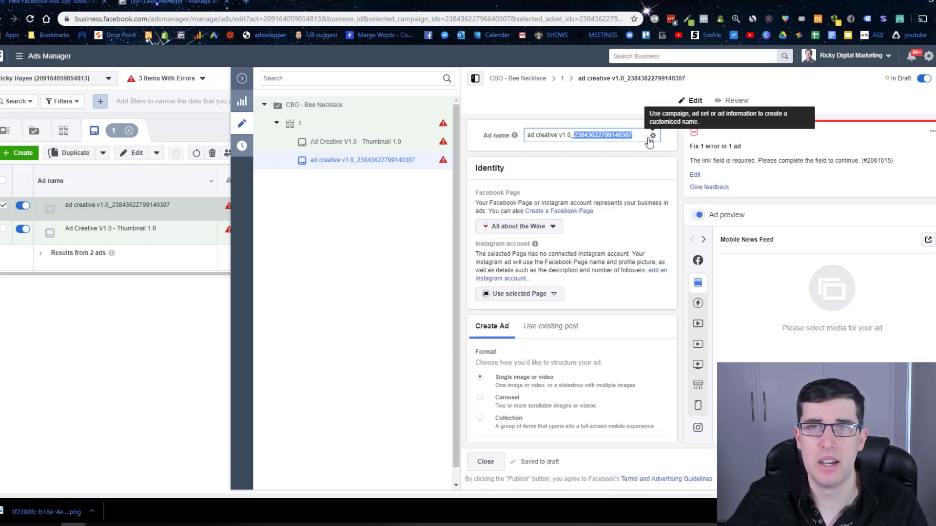
left_click(652, 135)
left_click(511, 227)
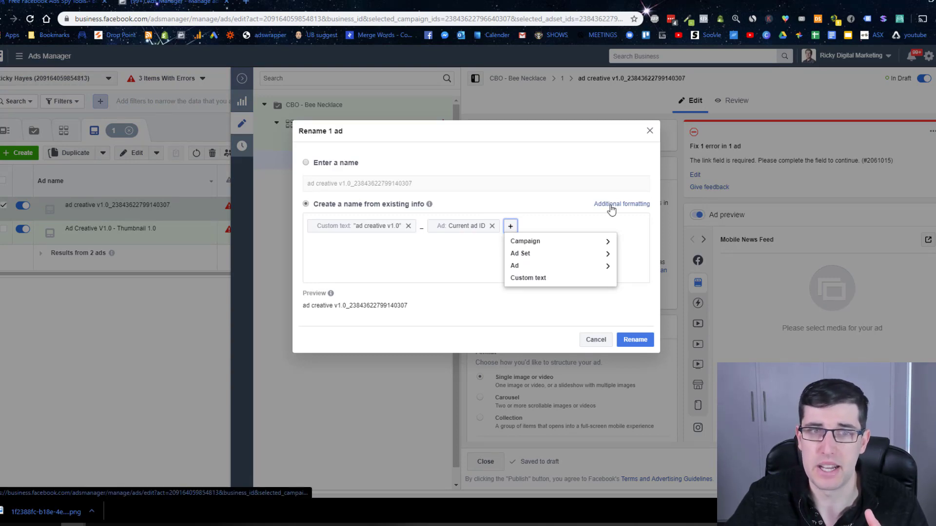
left_click(595, 340)
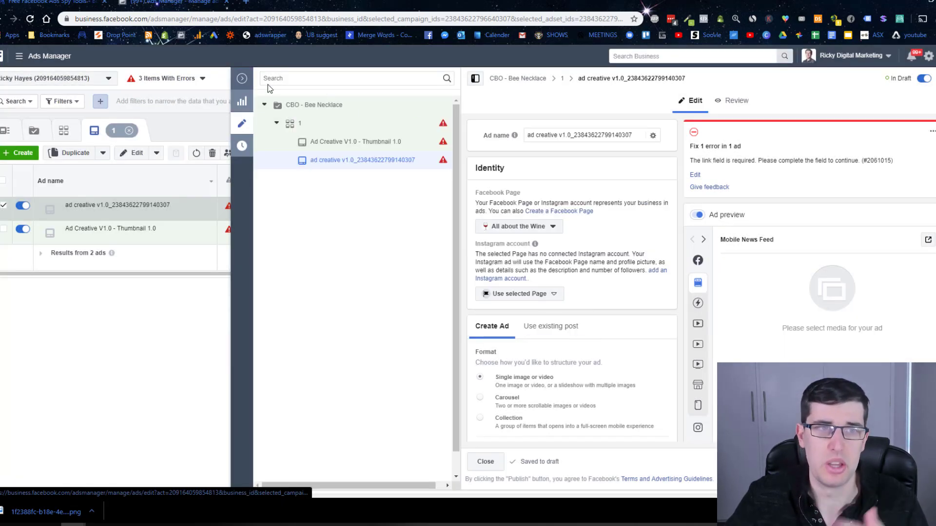
- Close the ad editor and duplicate ad set 1 into the original campaign with 9 copies, keeping existing post engagements shown
left_click(243, 77)
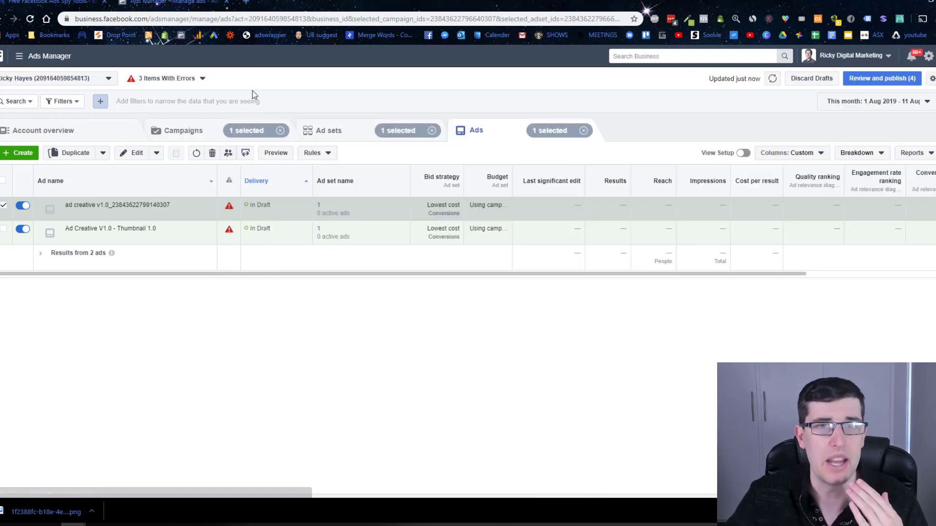
left_click(360, 141)
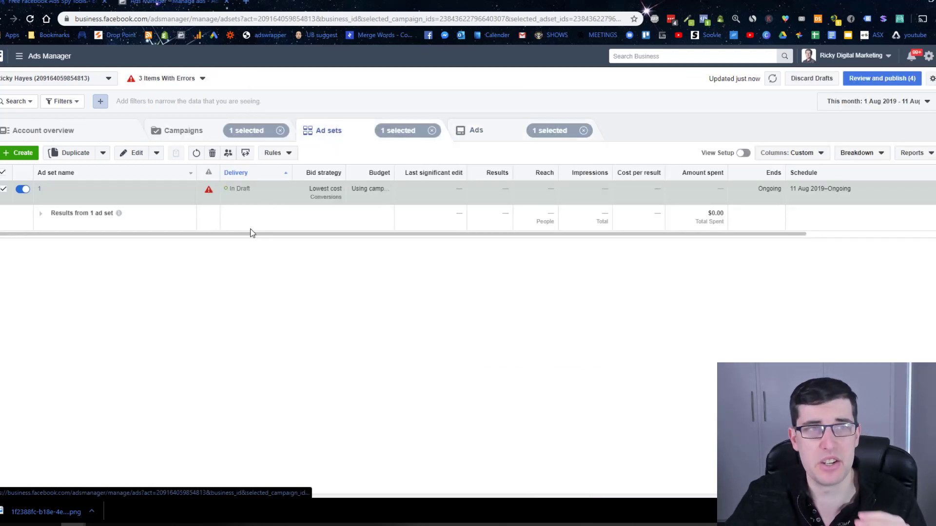
left_click(78, 153)
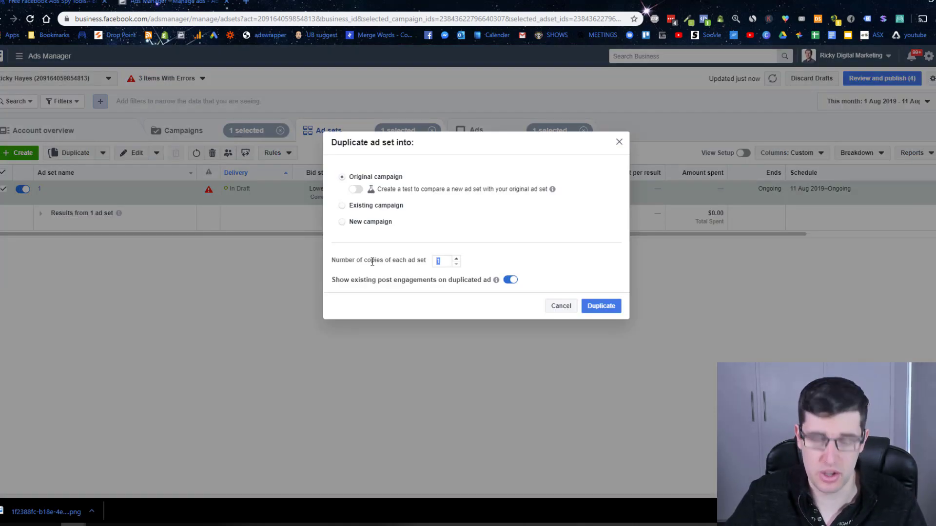
type("9")
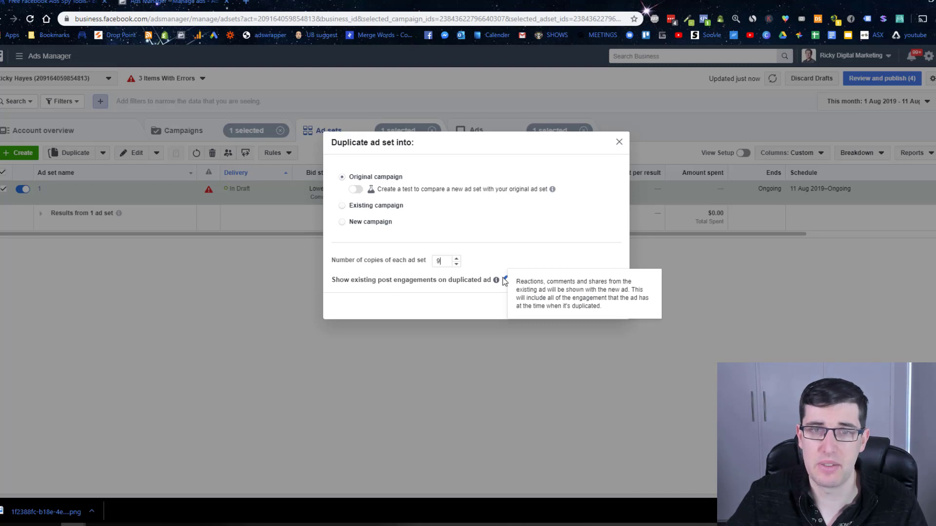
left_click_drag(492, 281, 367, 283)
left_click(404, 289)
left_click(612, 308)
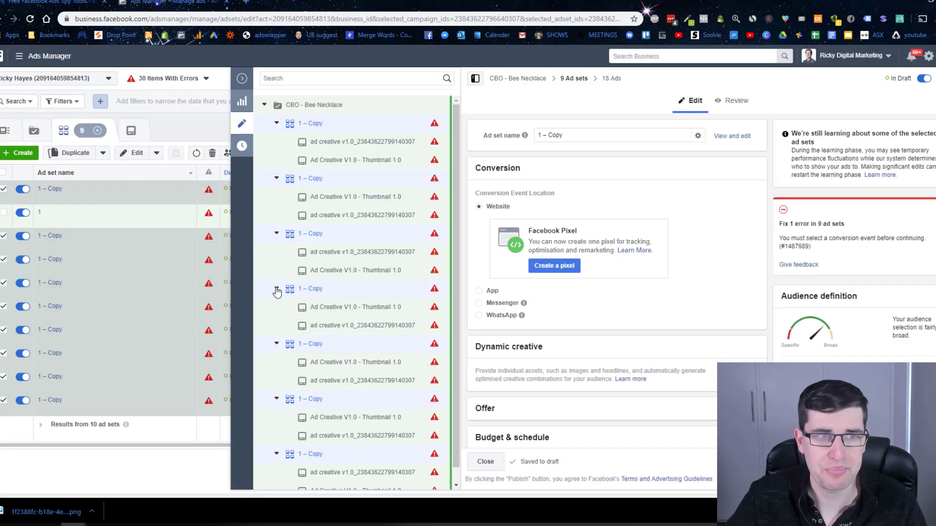
- Edit the first copied ad set and replace its Beekeeping interest with Bee in the detailed targeting
mouse_move(86, 199)
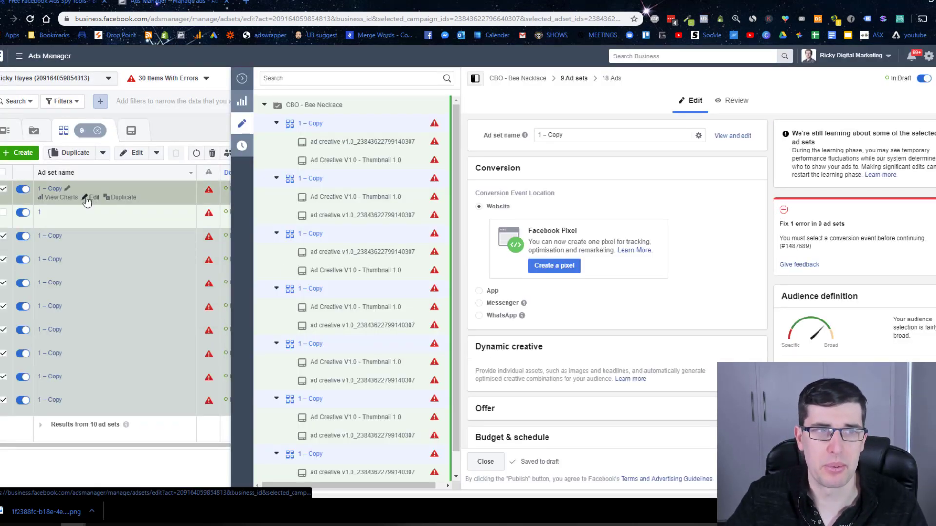
scroll(697, 302, "down", 10)
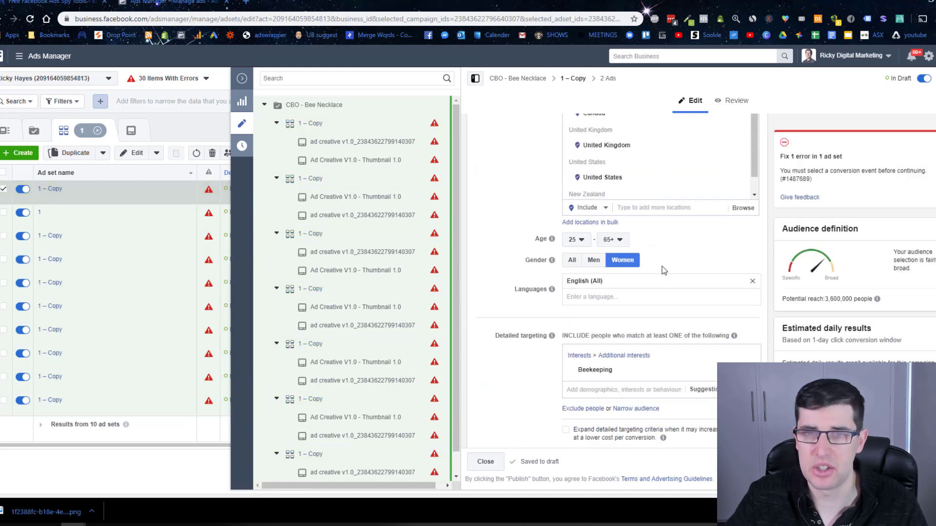
left_click(638, 319)
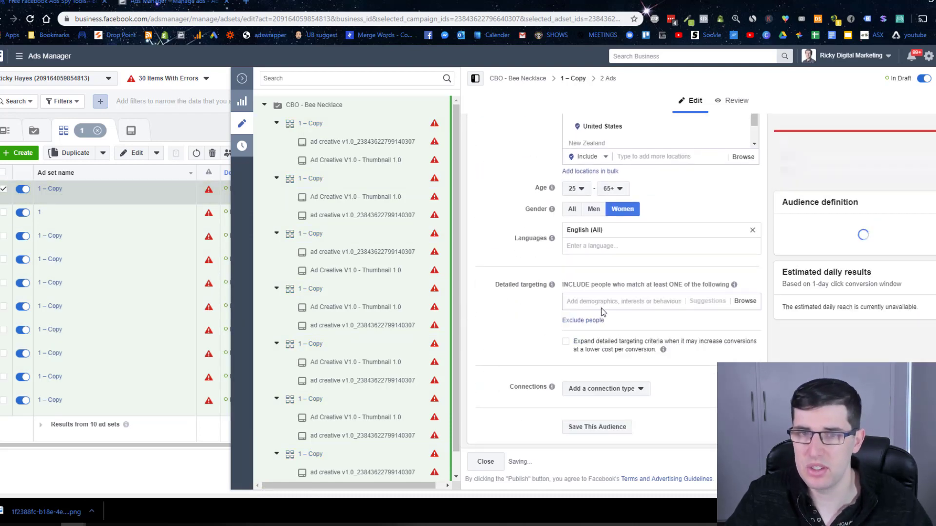
left_click(601, 306)
type("bee")
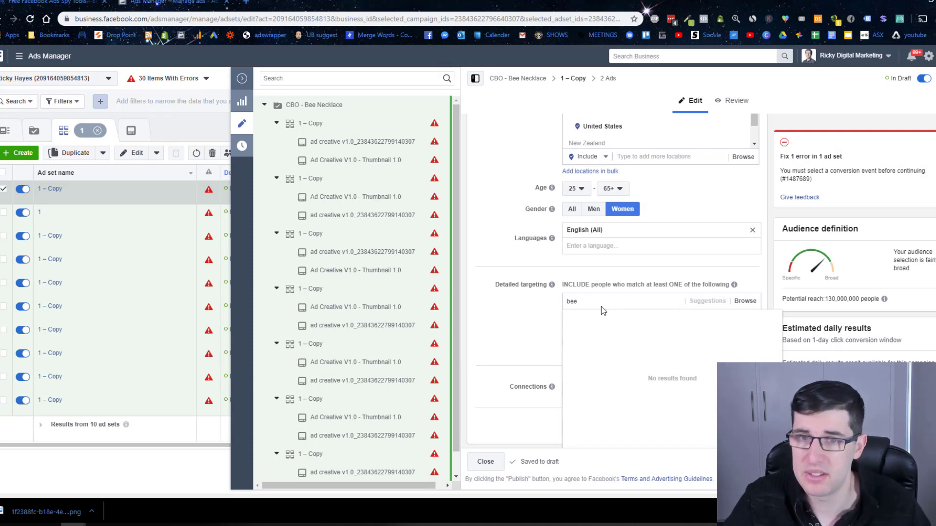
left_click(596, 324)
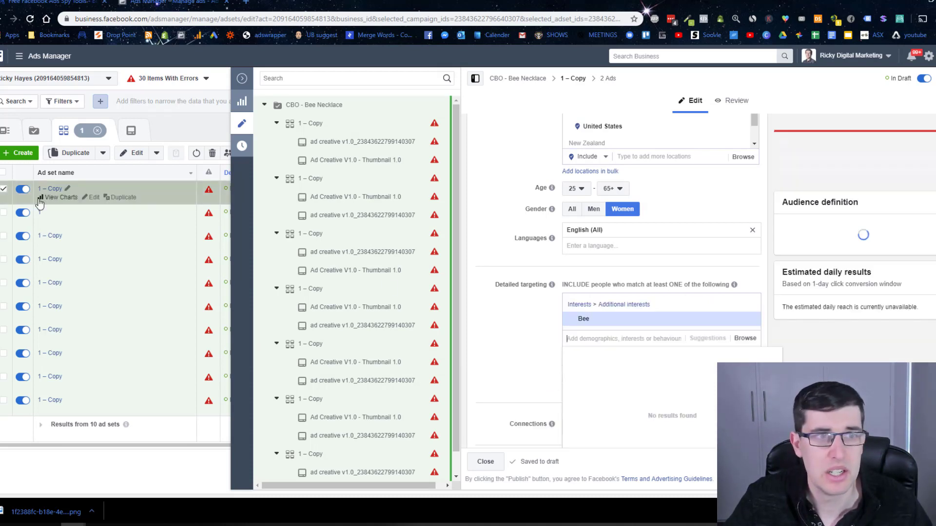
- Edit the next copied ad set below ad set 1 and replace its Beekeeping interest with Beehive in the detailed targeting
mouse_move(78, 238)
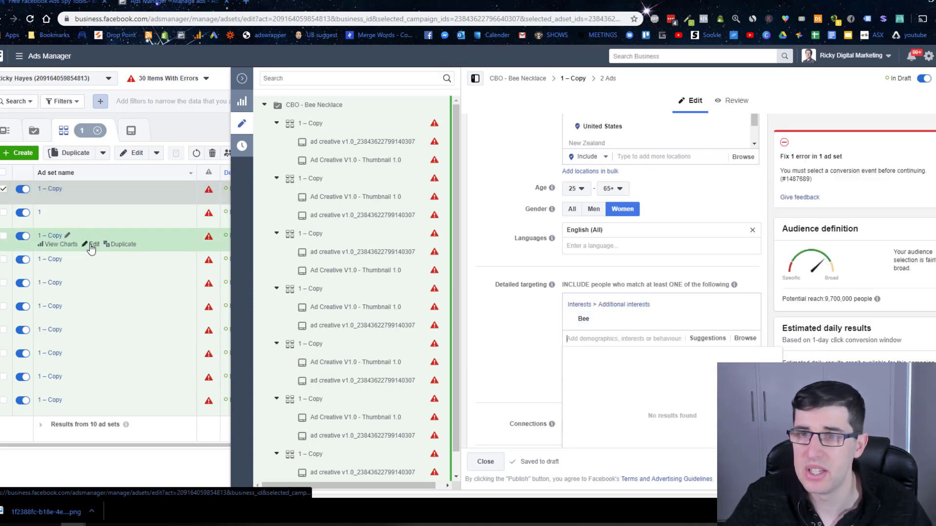
left_click(91, 249)
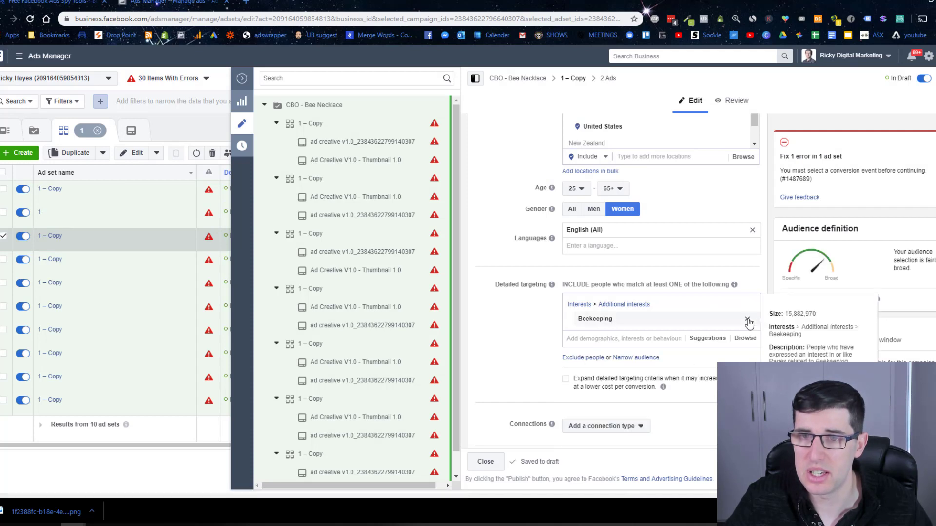
left_click(747, 320)
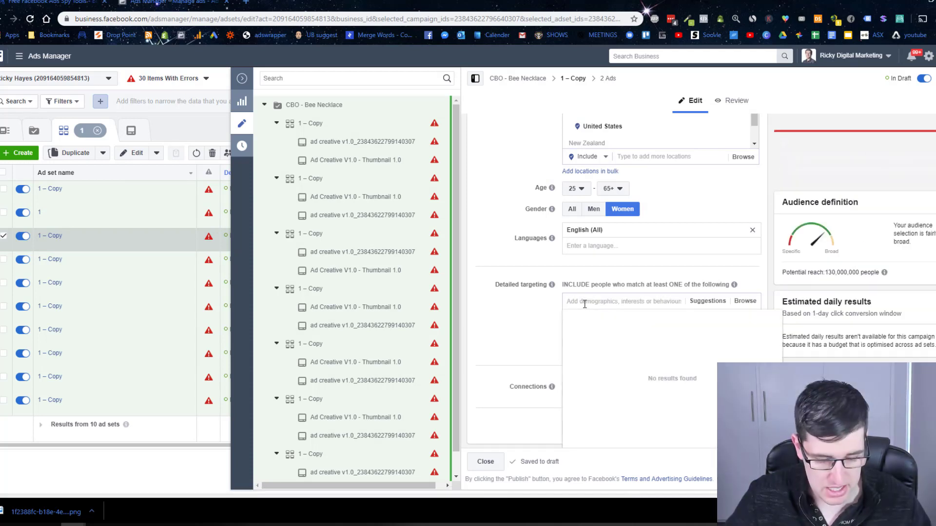
type("bee")
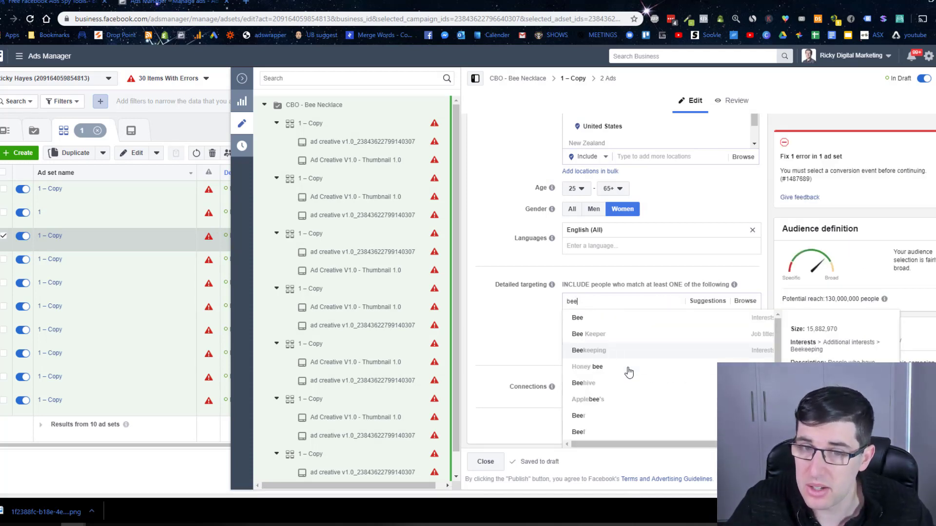
left_click(603, 384)
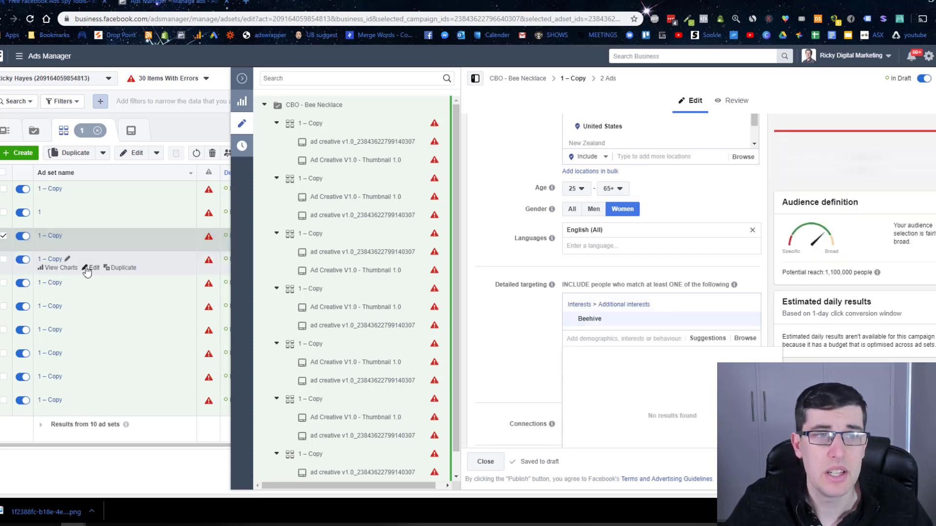
- Select the seven ad set copies below the Beehive one together and remove all their detailed targeting selections
left_click(86, 268)
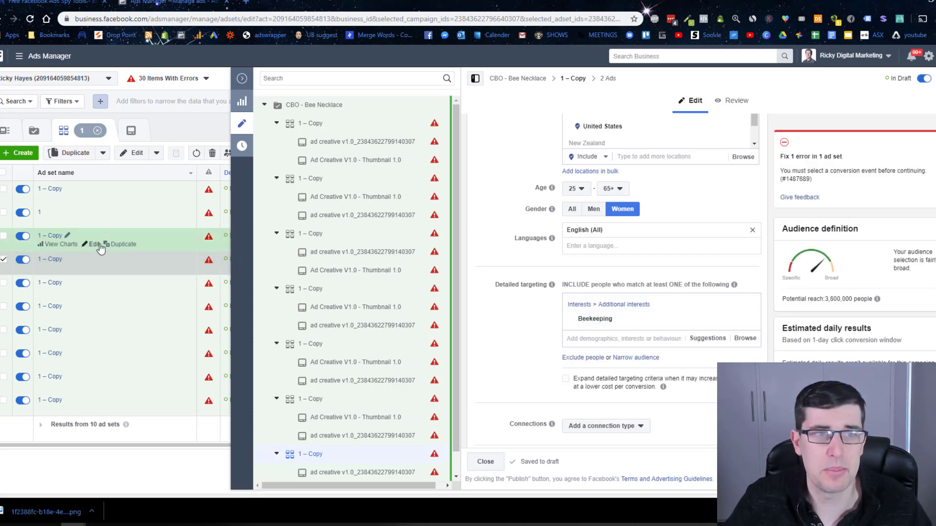
left_click(100, 244)
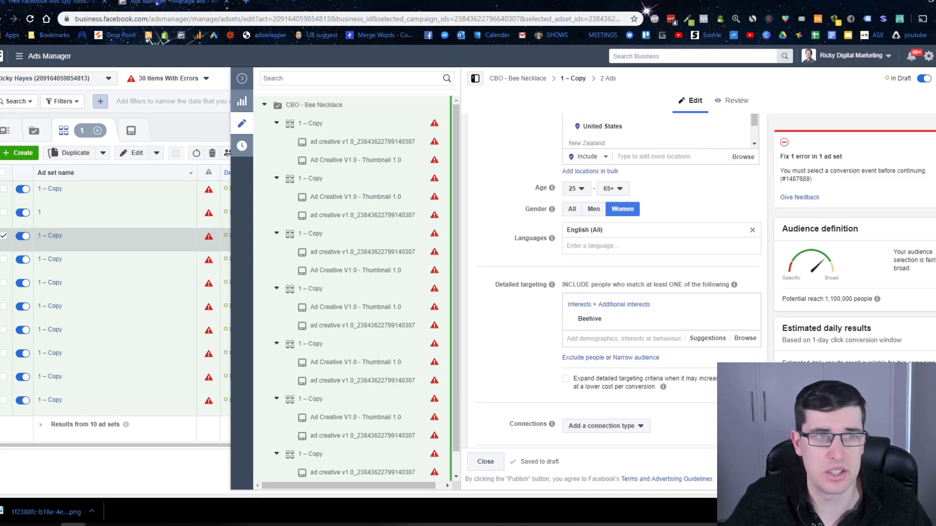
left_click(87, 271)
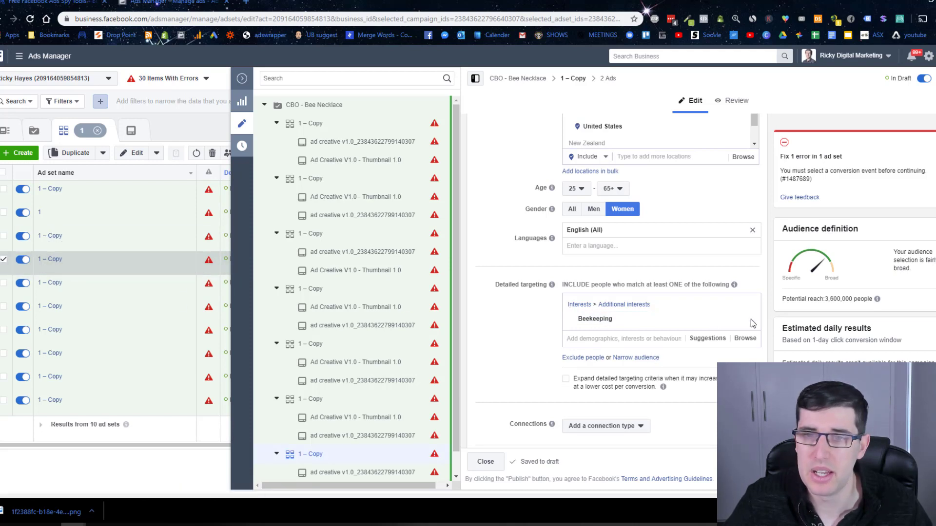
left_click(4, 283)
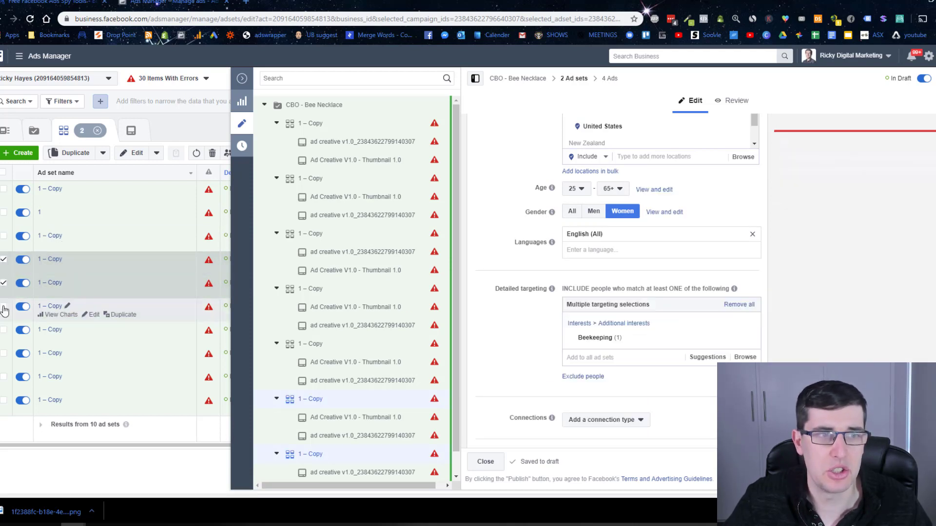
left_click(4, 306)
left_click(3, 330)
left_click(3, 354)
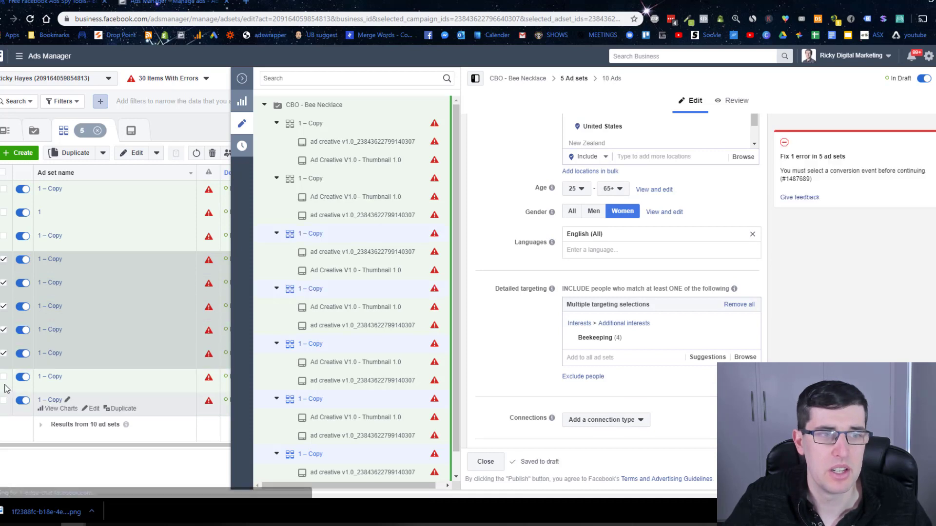
left_click(3, 378)
left_click(3, 402)
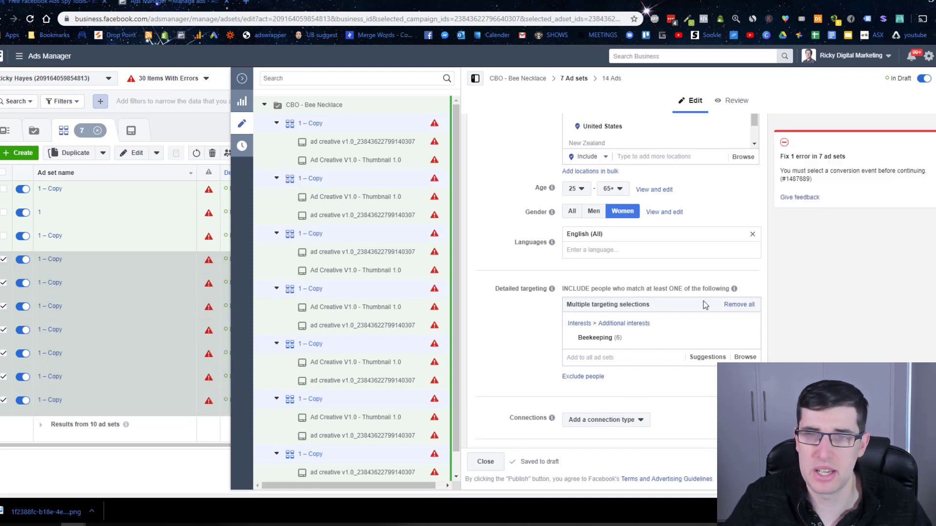
left_click(739, 305)
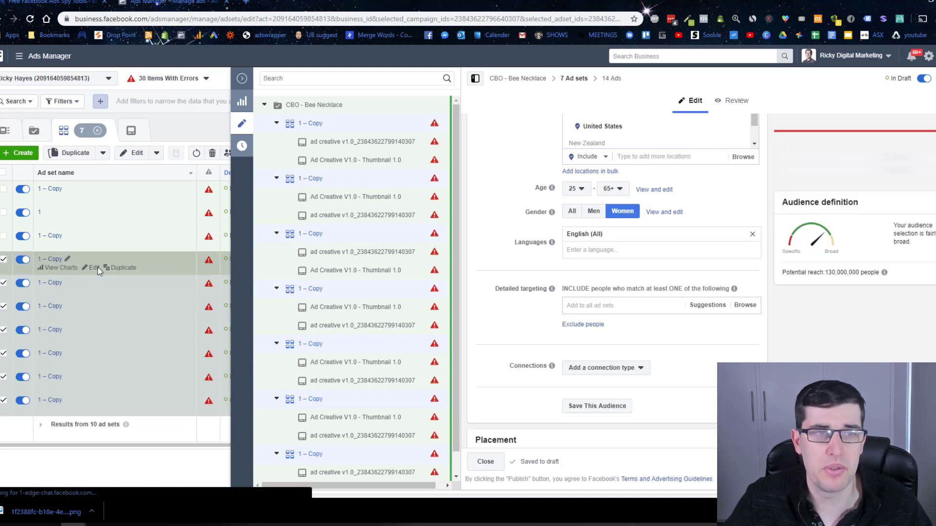
- Edit only the first of the cleared ad set copies and add Honey bee as its detailed targeting interest
left_click(95, 268)
scroll(702, 236, "down", 7)
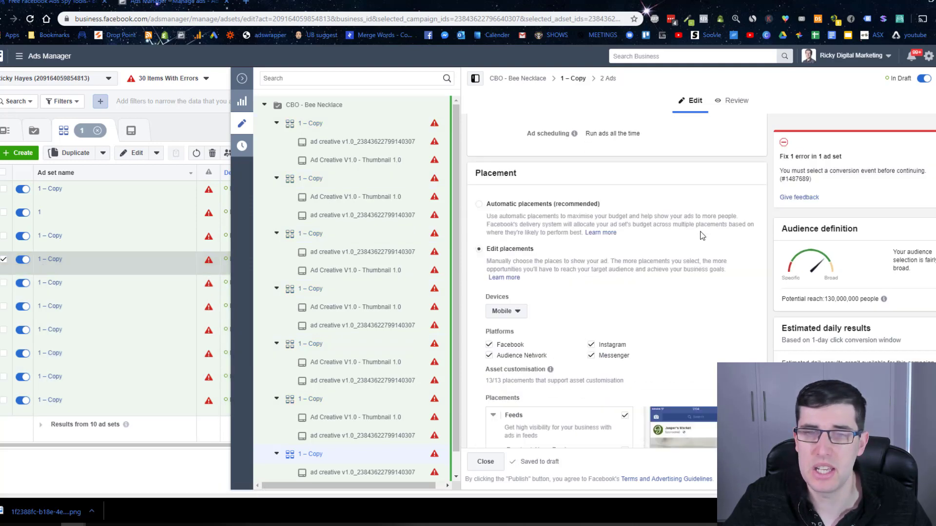
scroll(701, 236, "up", 10)
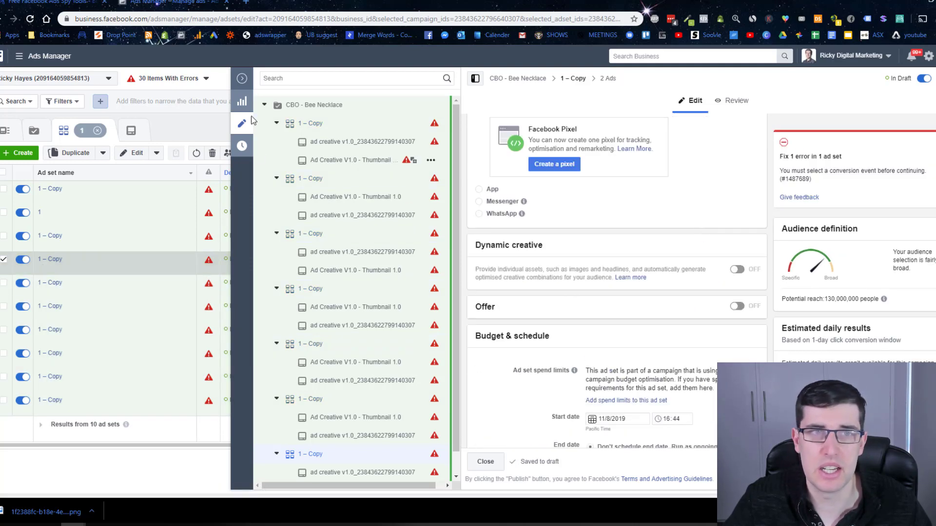
left_click(242, 78)
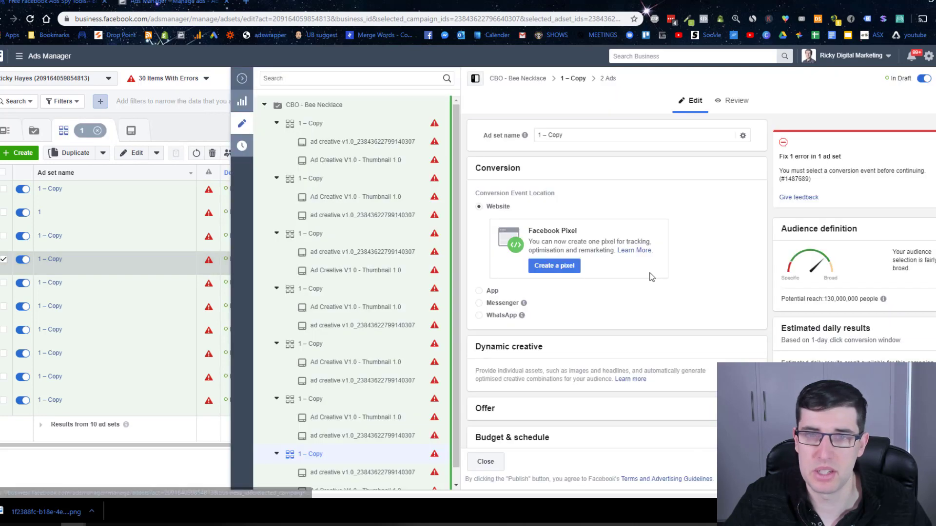
scroll(651, 273, "down", 10)
scroll(547, 349, "down", 5)
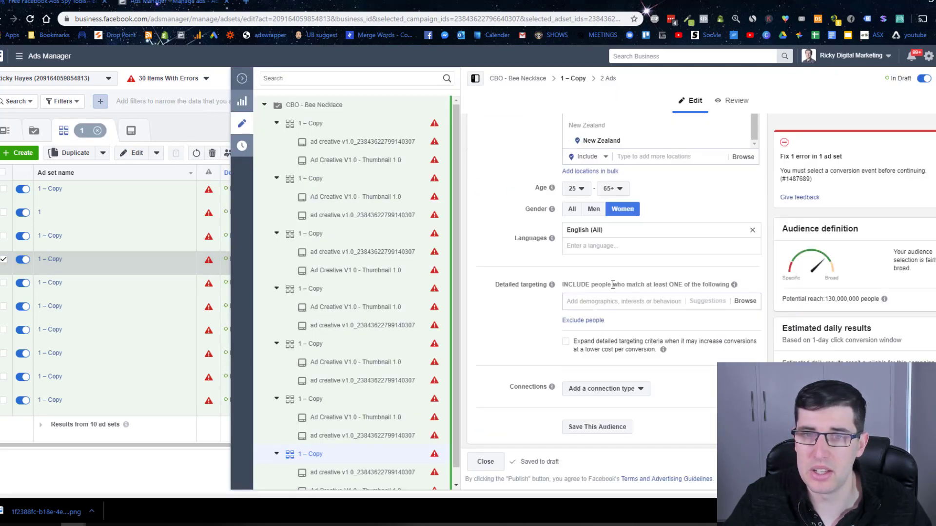
left_click(596, 302)
type("honey")
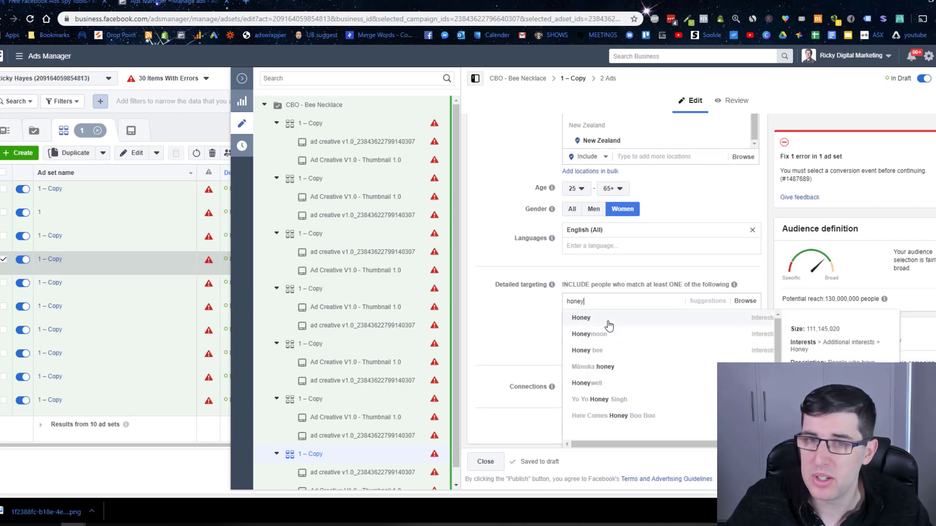
left_click(601, 350)
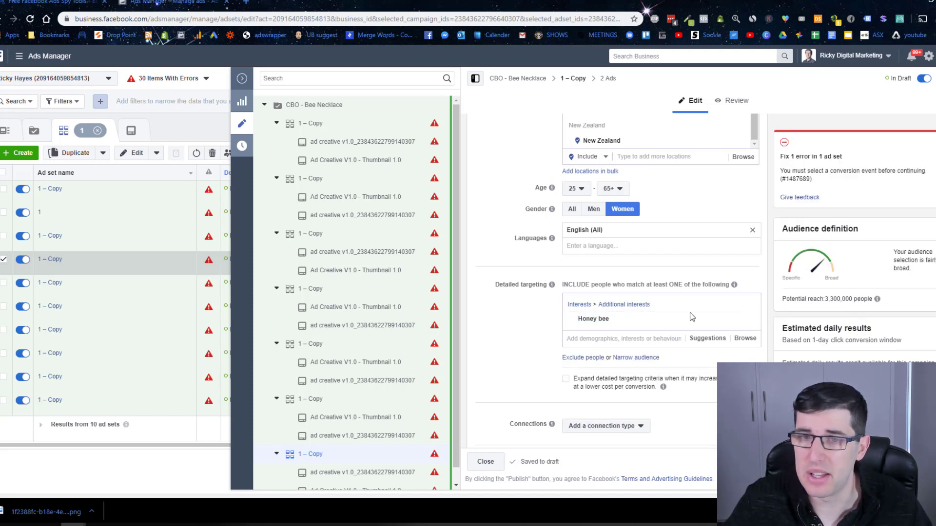
- Edit the ad set copy below the Honey bee one and add Honey as its detailed targeting interest
mouse_move(95, 283)
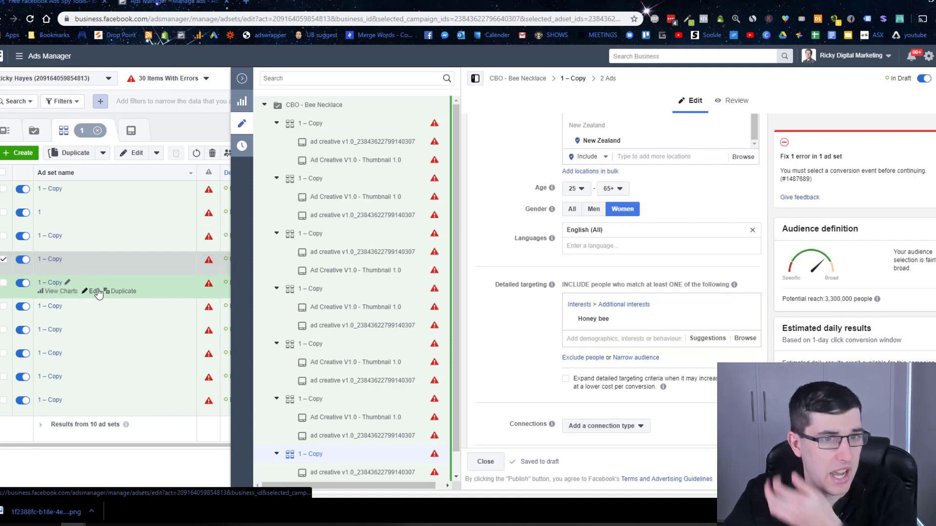
left_click(587, 305)
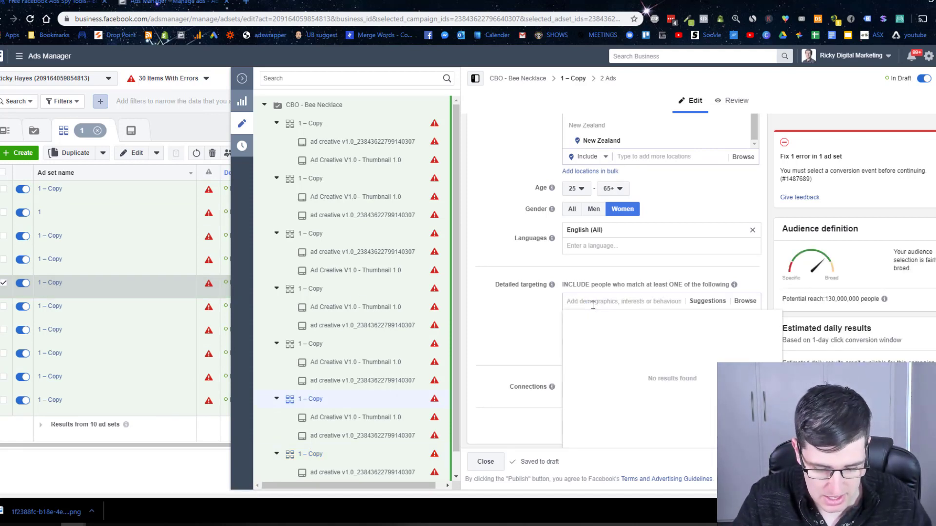
type("honey")
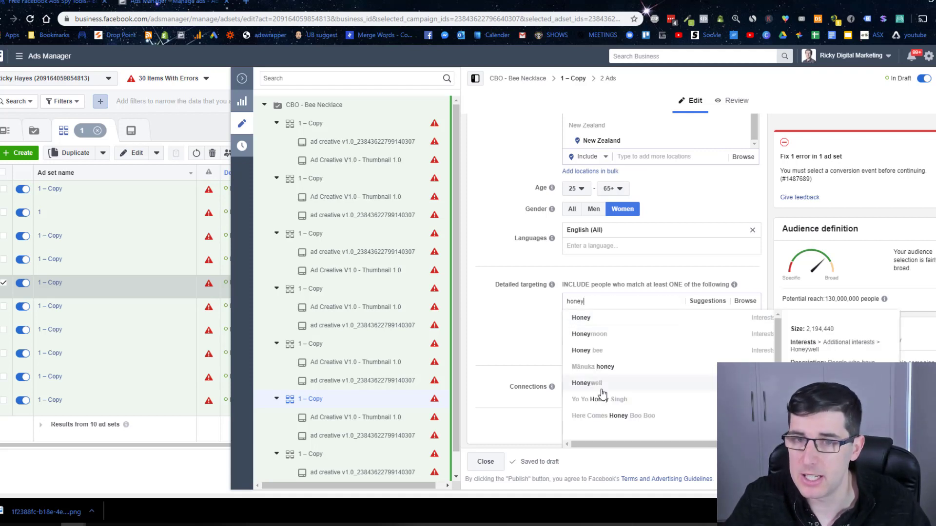
left_click(612, 323)
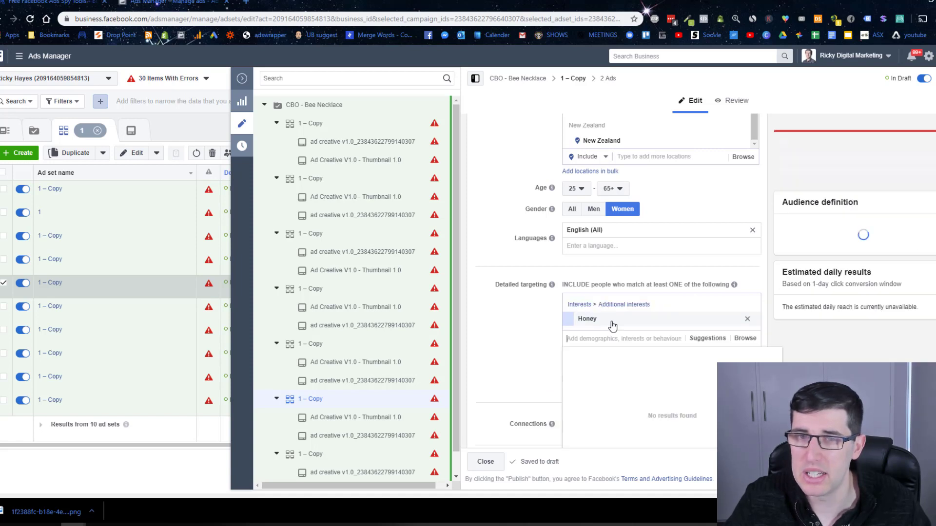
left_click(521, 336)
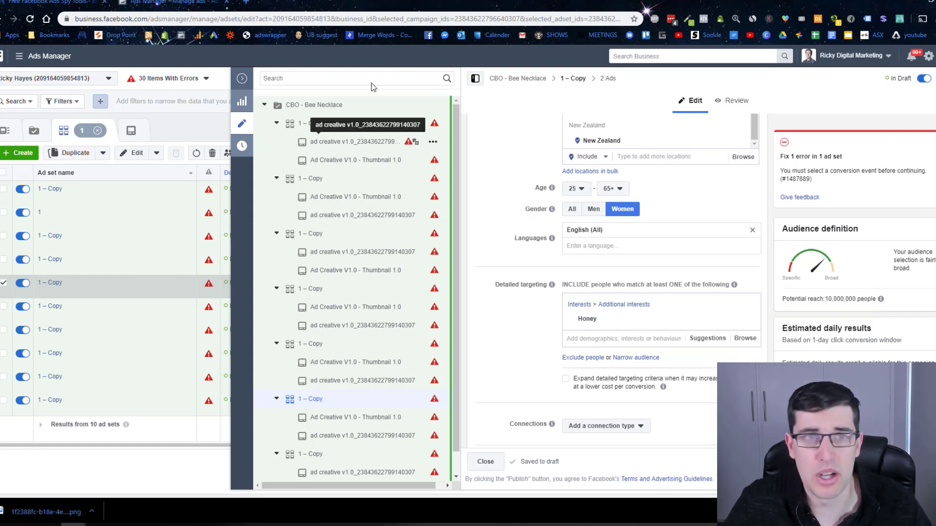
- Select all 10 ad sets for editing and remove both default Custom Audiences components from their name built from existing info
left_click(244, 80)
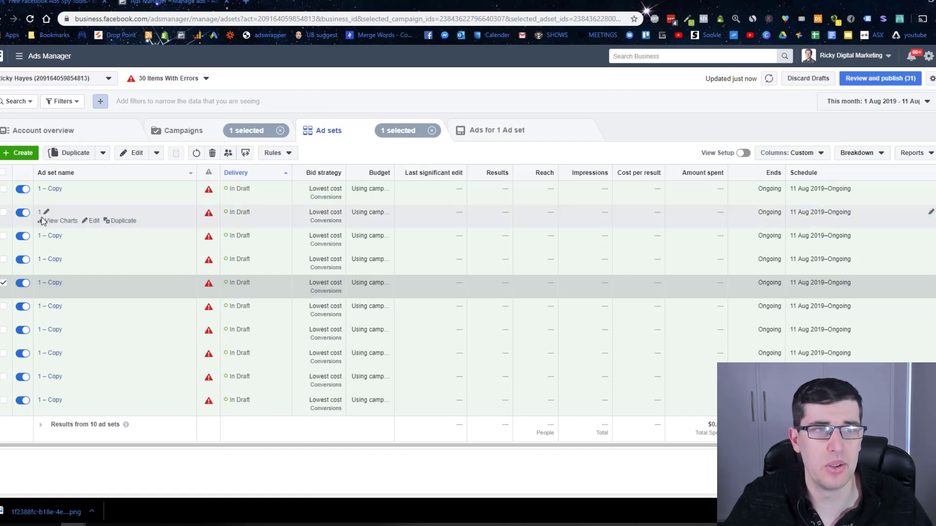
left_click(4, 172)
left_click(131, 153)
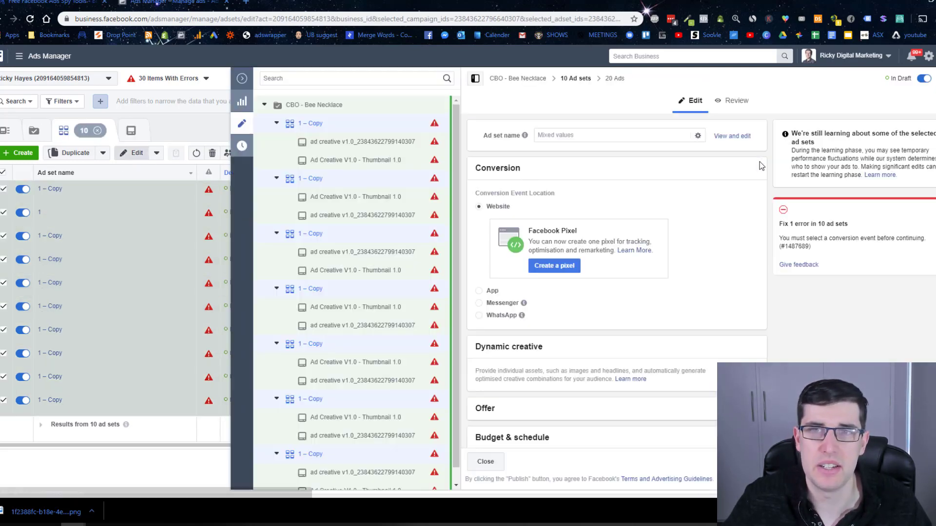
left_click(700, 138)
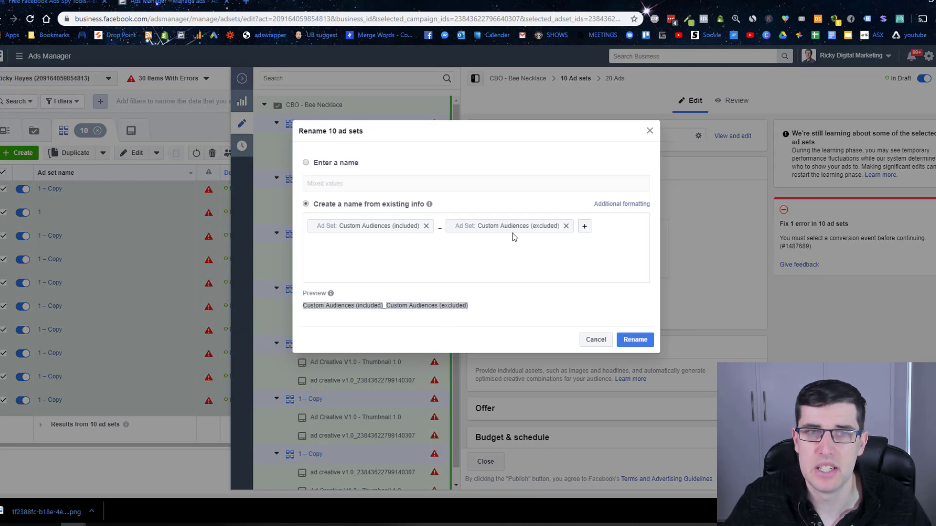
left_click(430, 231)
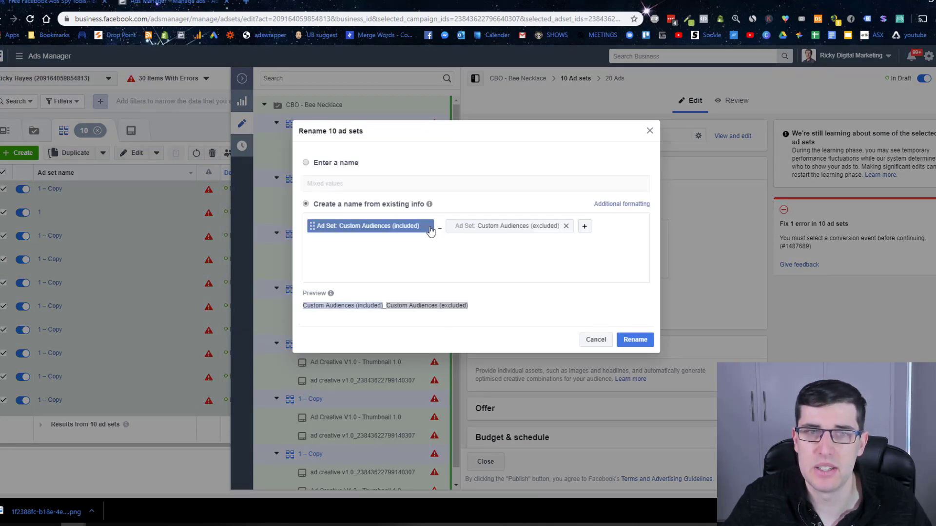
left_click(430, 226)
left_click(427, 226)
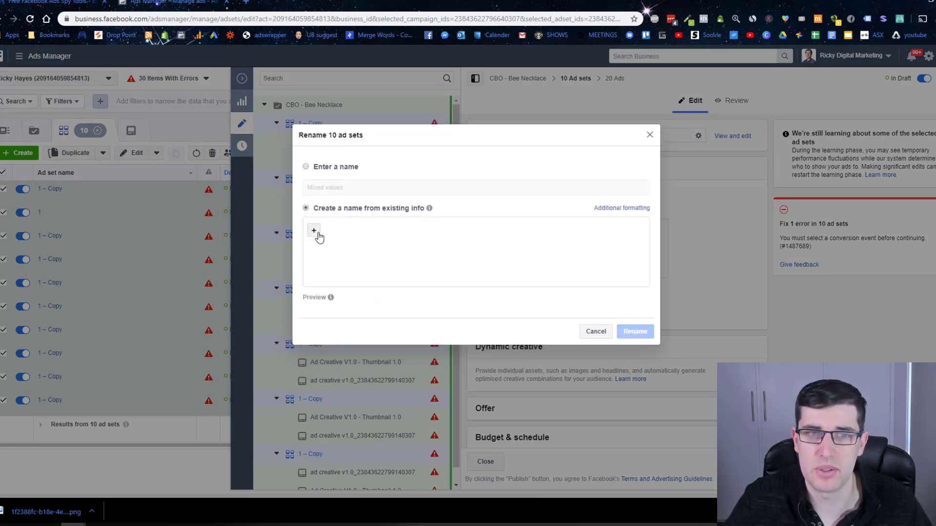
- Build the name from the Interests and Ad set updated date components, rename all 10 ad sets and close the editor
left_click(318, 236)
left_click(355, 258)
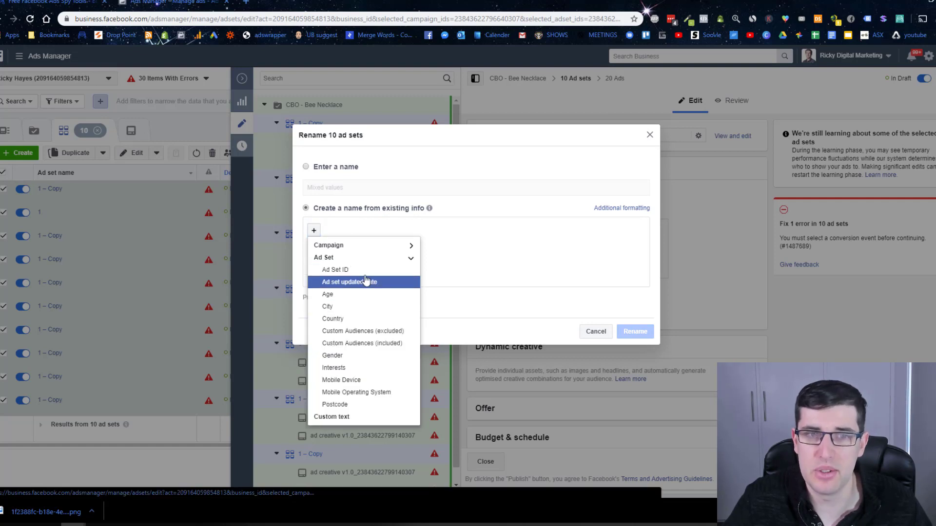
left_click(341, 369)
left_click(388, 227)
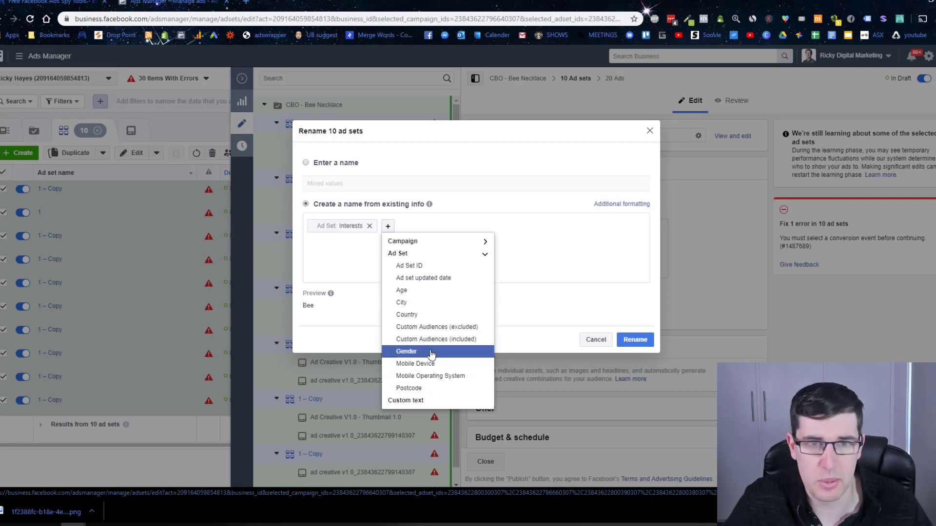
left_click(438, 278)
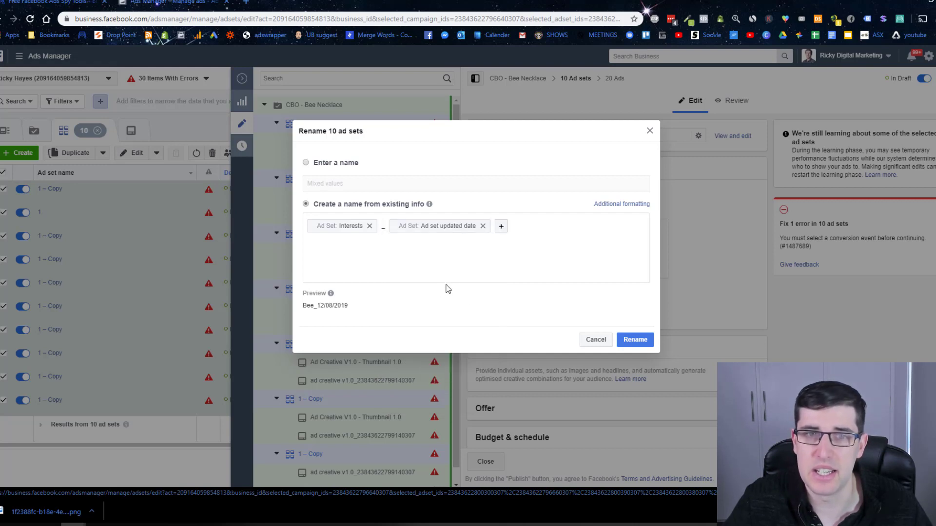
left_click(635, 340)
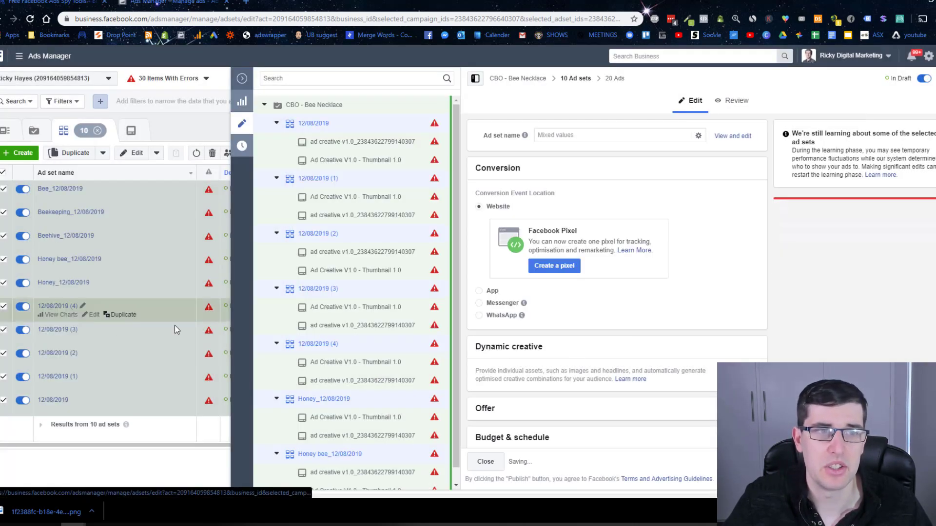
left_click(241, 78)
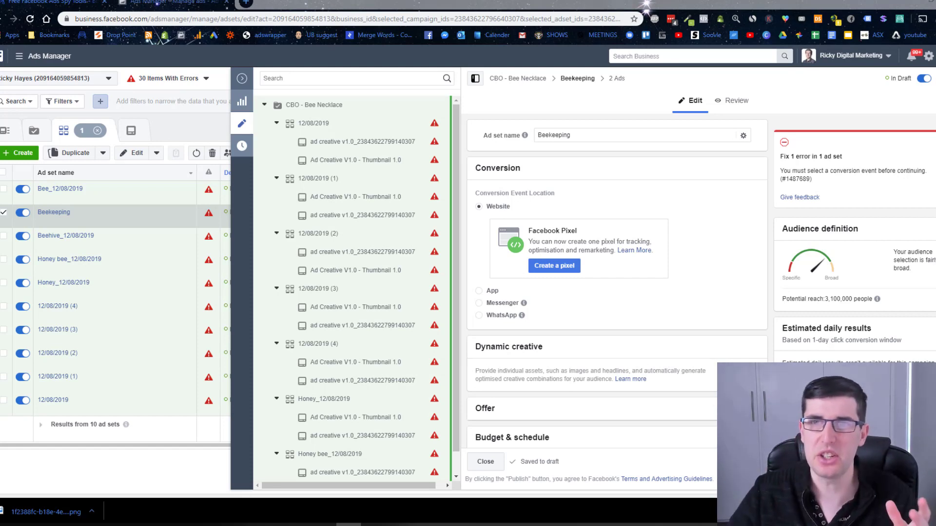
- Review the ad set components available for naming the Beekeeping ad set from existing info, and cancel the rename
left_click(742, 136)
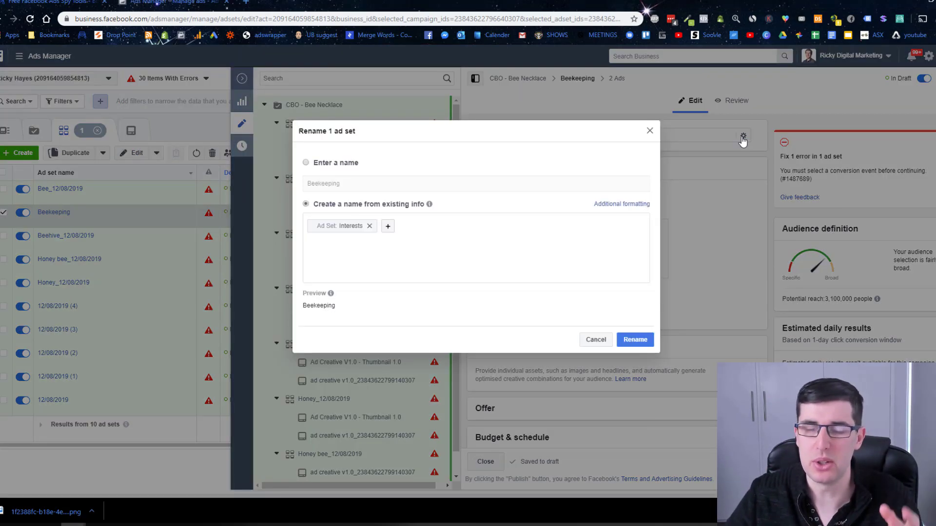
left_click(387, 226)
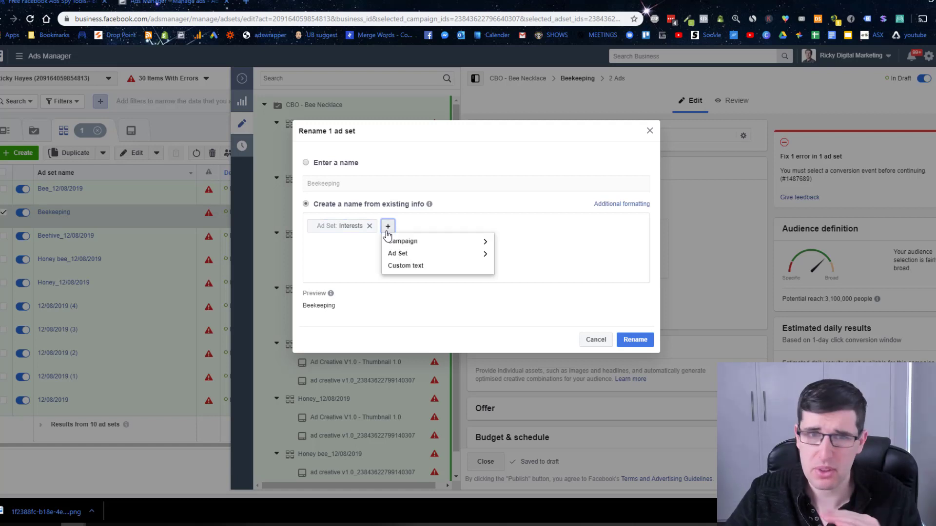
left_click(428, 254)
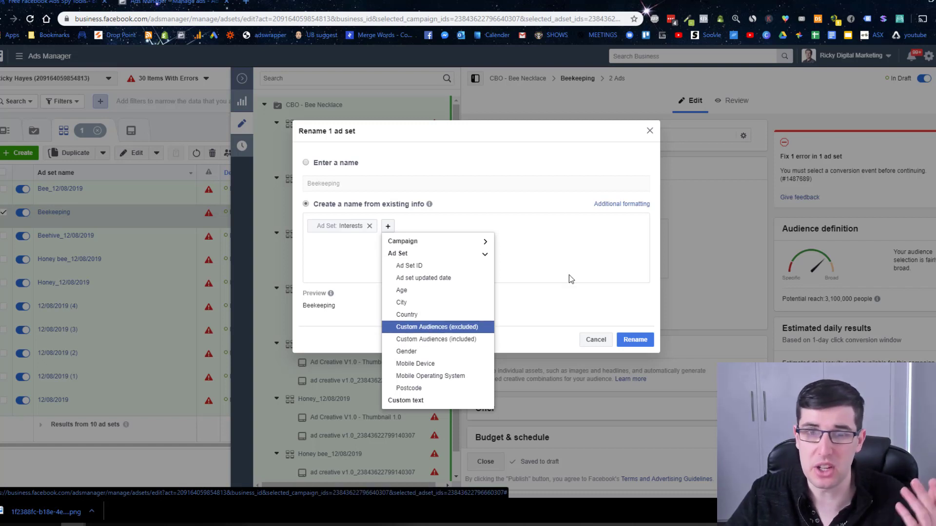
left_click(561, 243)
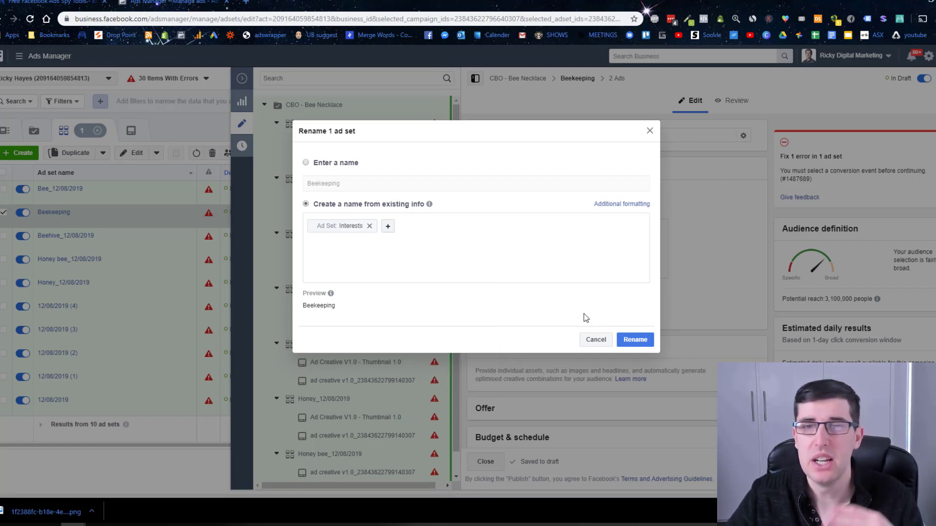
left_click(591, 340)
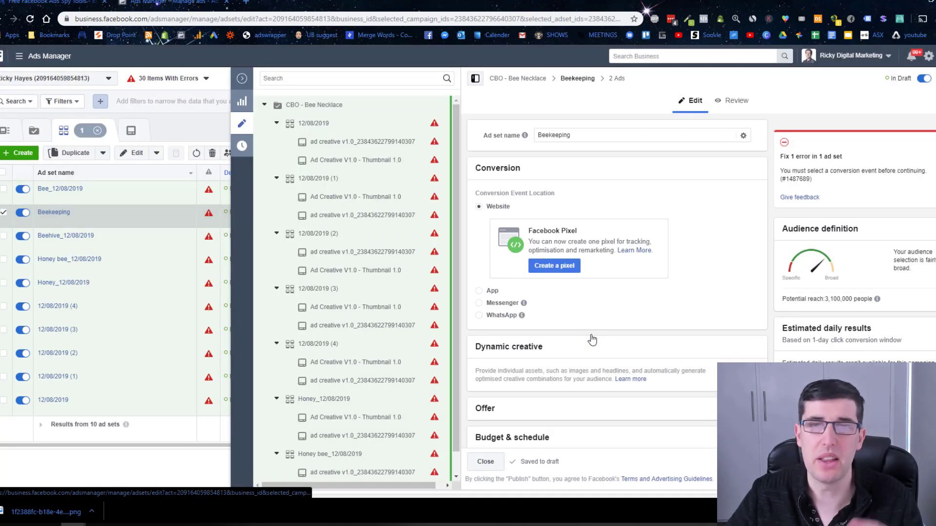